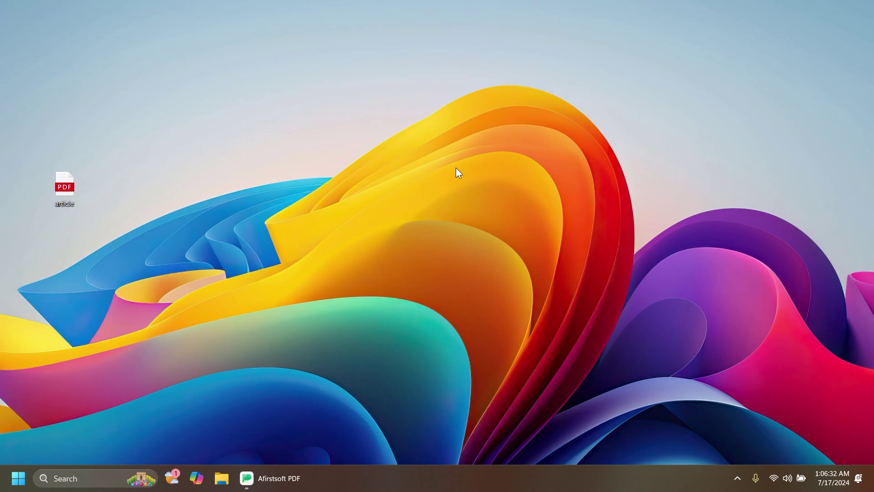
# Step: Bring up Afirstsoft PDF on its empty Recent Files page and select the article PDF on the desktop
pyautogui.click(281, 471)
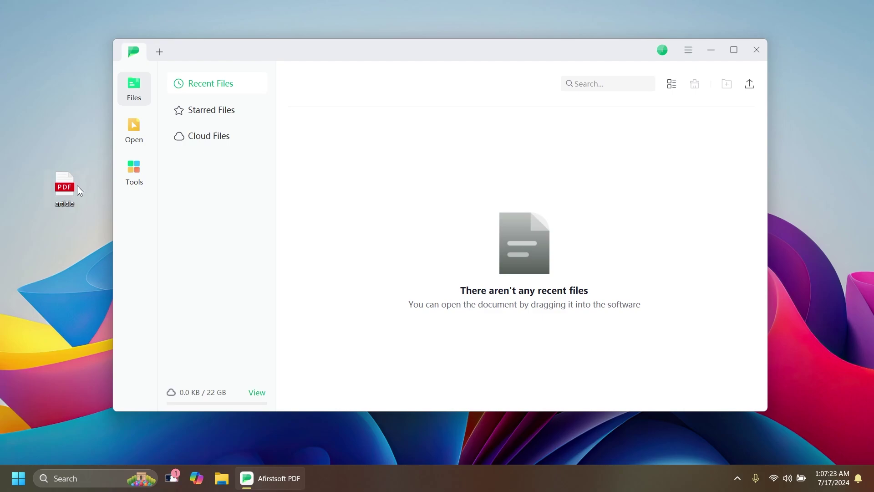
pyautogui.click(66, 184)
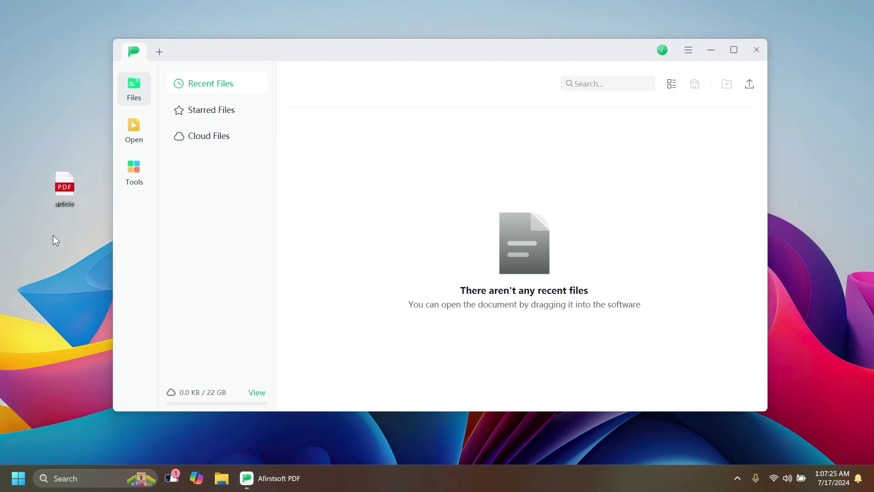
# Step: Drag article.pdf from the desktop into Afirstsoft PDF and maximize the window
pyautogui.moveTo(64, 189); pyautogui.dragTo(454, 215)
pyautogui.scroll(-10, 440, 230)
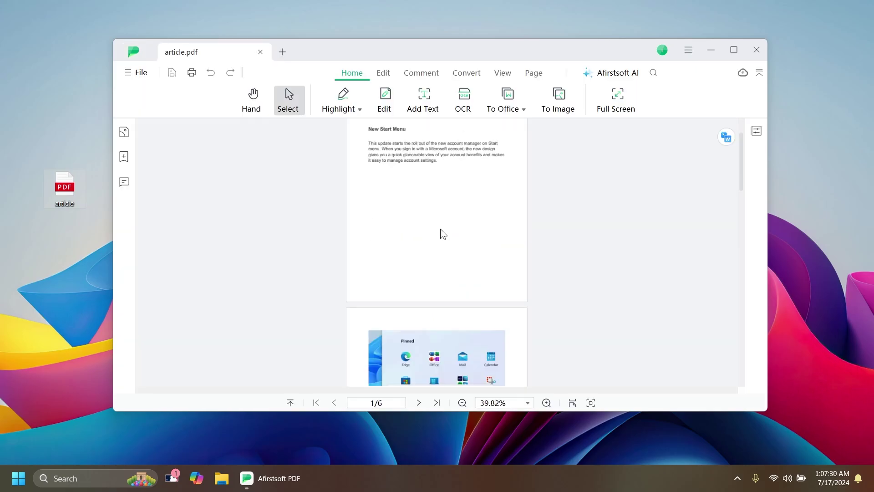
pyautogui.scroll(10, 439, 231)
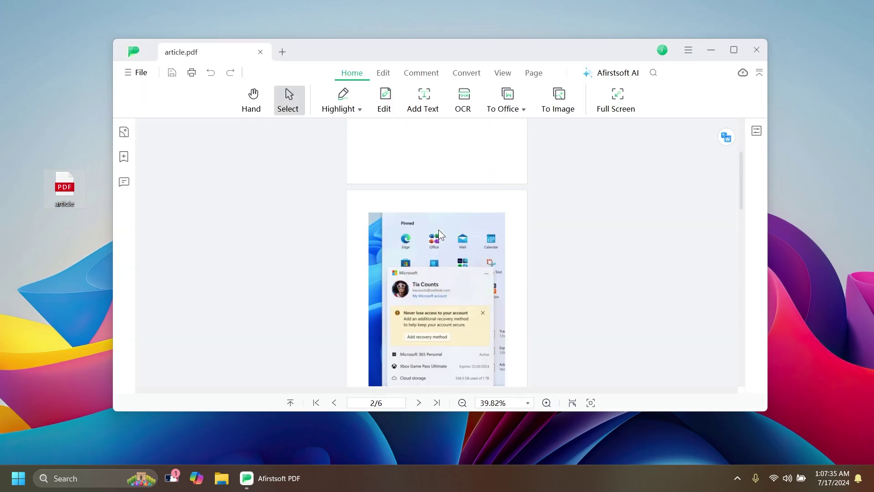
pyautogui.click(739, 54)
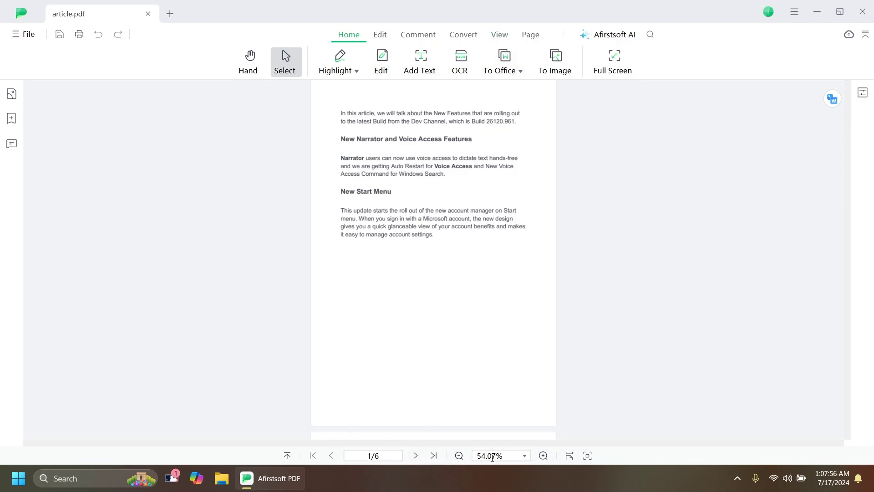
pyautogui.keyDown('ctrl'); pyautogui.scroll(-3, 408, 229); pyautogui.keyUp('ctrl')
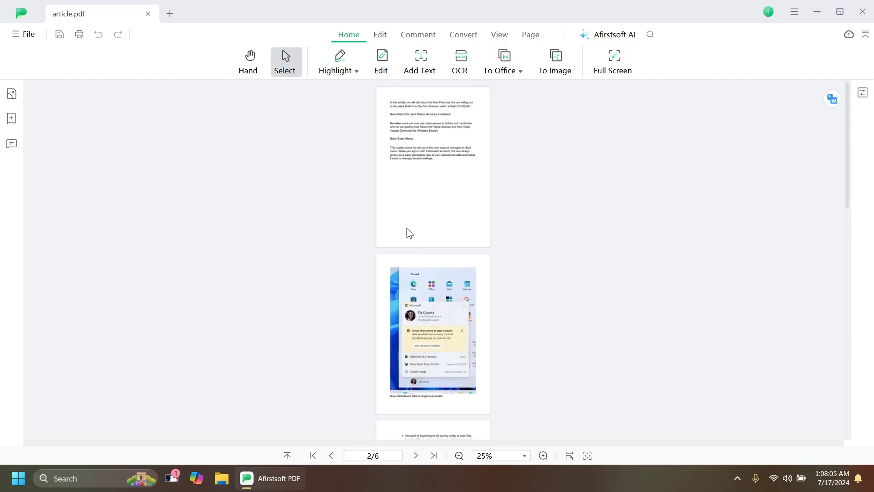
pyautogui.keyDown('ctrl'); pyautogui.scroll(5, 419, 220); pyautogui.keyUp('ctrl')
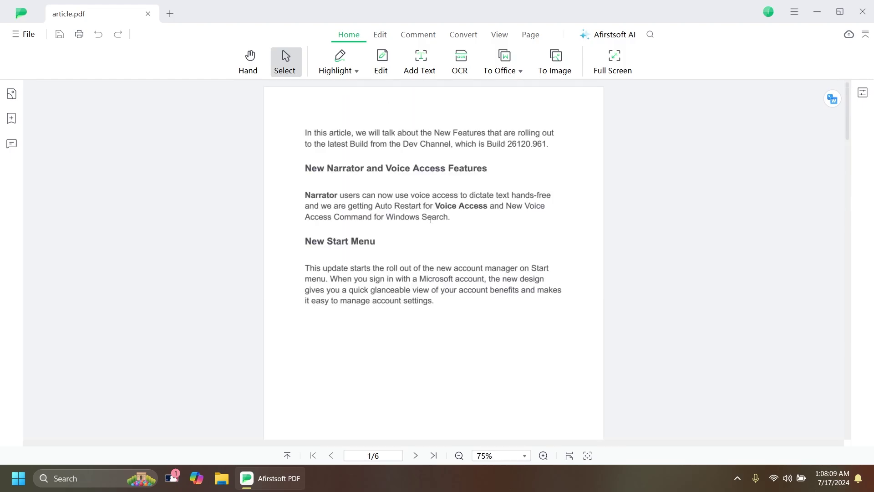
pyautogui.keyDown('ctrl'); pyautogui.scroll(2, 397, 212); pyautogui.keyUp('ctrl')
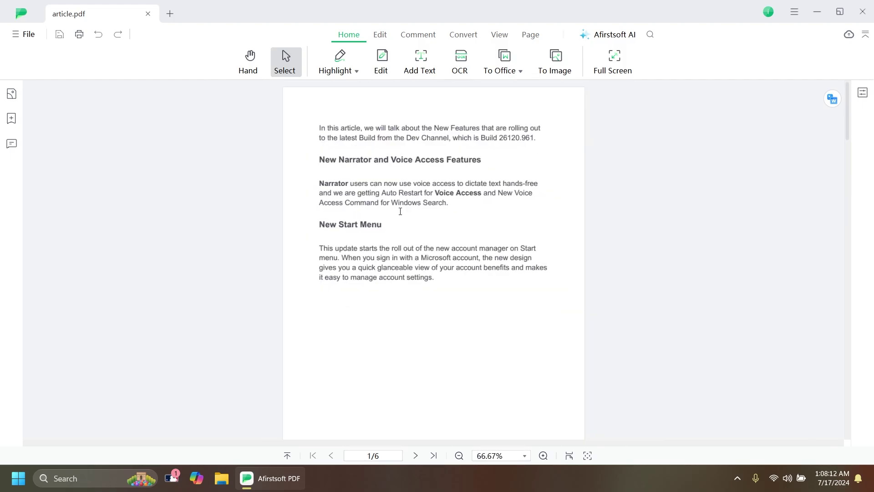
pyautogui.scroll(1, 451, 381)
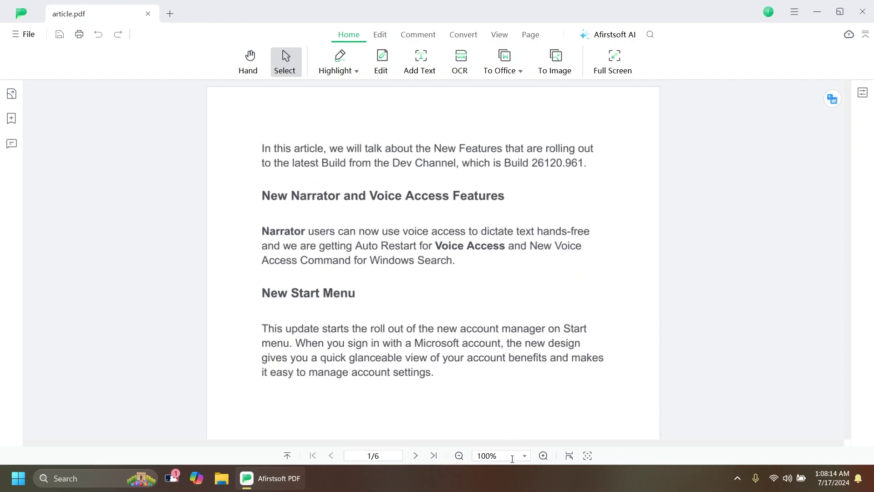
pyautogui.keyDown('ctrl'); pyautogui.scroll(1, 514, 458); pyautogui.keyUp('ctrl')
pyautogui.keyDown('ctrl'); pyautogui.scroll(-1, 527, 462); pyautogui.keyUp('ctrl')
# Step: Enter Edit mode and test editing the opening paragraph, undoing a deleted letter in 'Features'
pyautogui.click(380, 35)
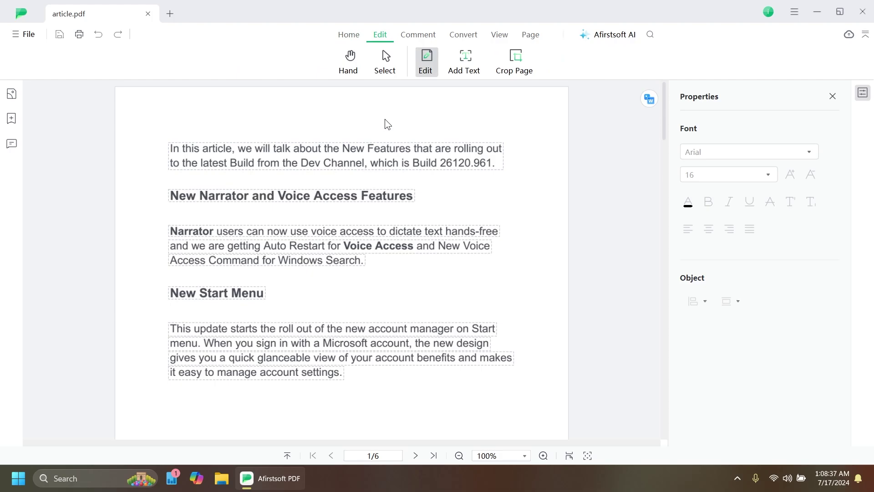
pyautogui.click(351, 57)
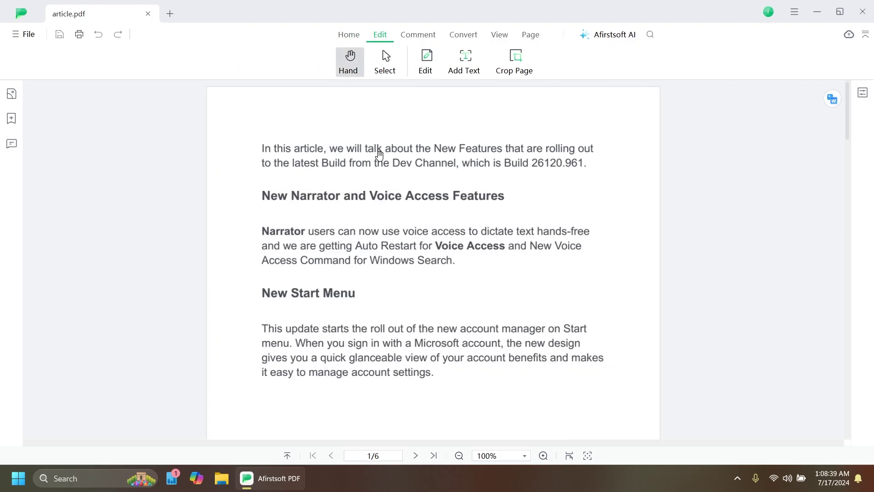
pyautogui.scroll(-1, 412, 173)
pyautogui.scroll(1, 435, 273)
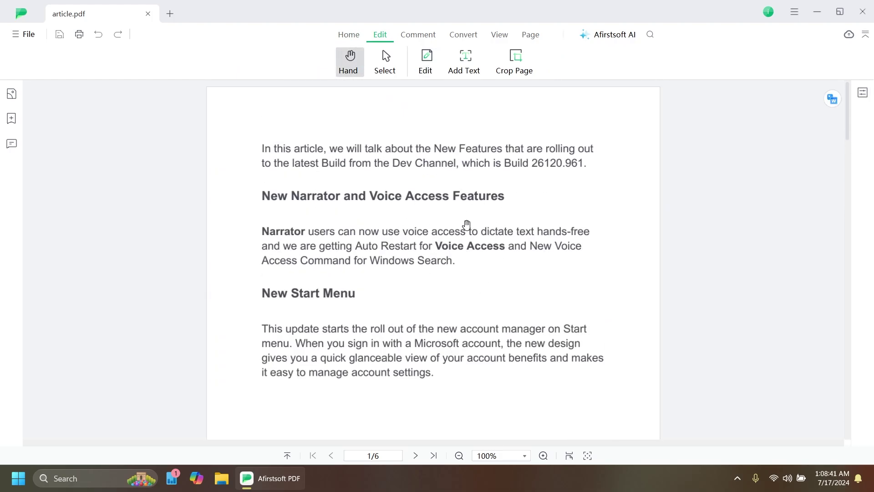
pyautogui.click(432, 68)
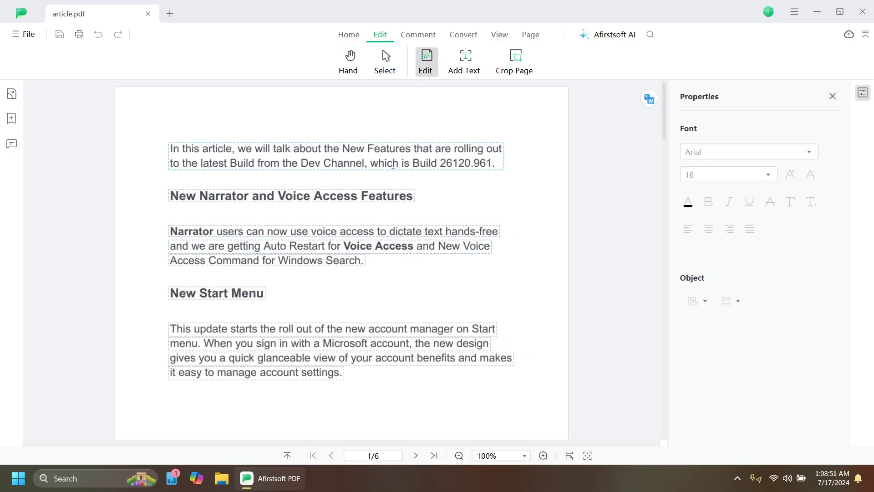
pyautogui.click(396, 150)
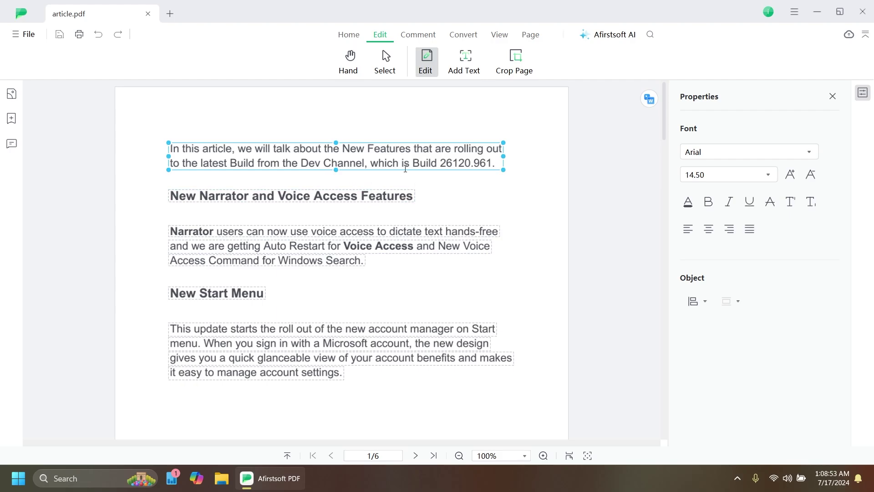
pyautogui.press('BackSpace')
pyautogui.hotkey('ctrl', 'z')
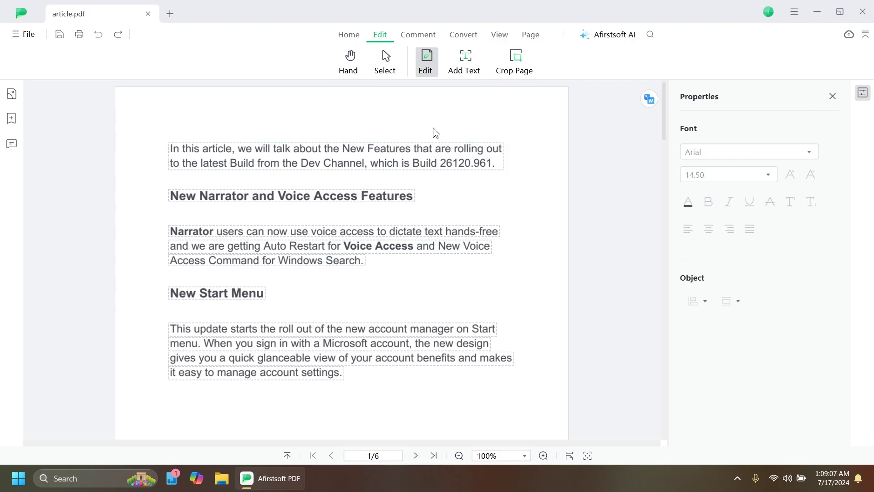
# Step: Add a new 'tech based' text line above the first paragraph of page 1
pyautogui.click(465, 60)
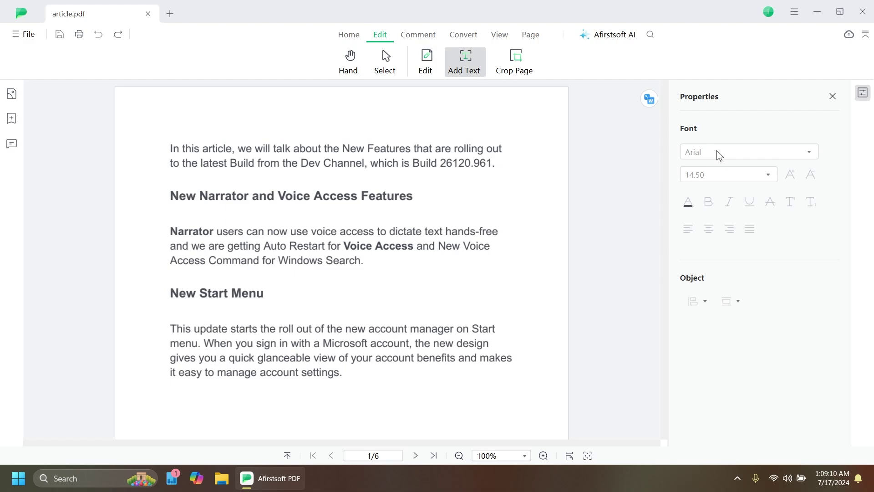
pyautogui.click(319, 121)
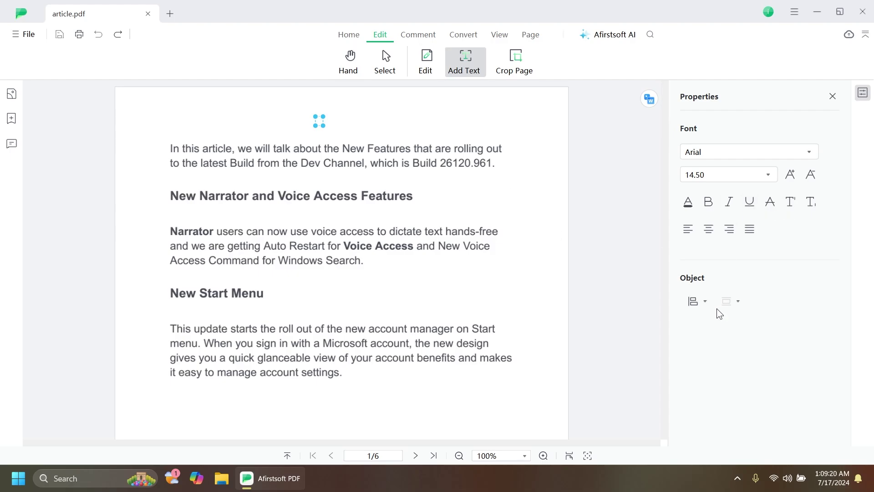
pyautogui.write('tech b')
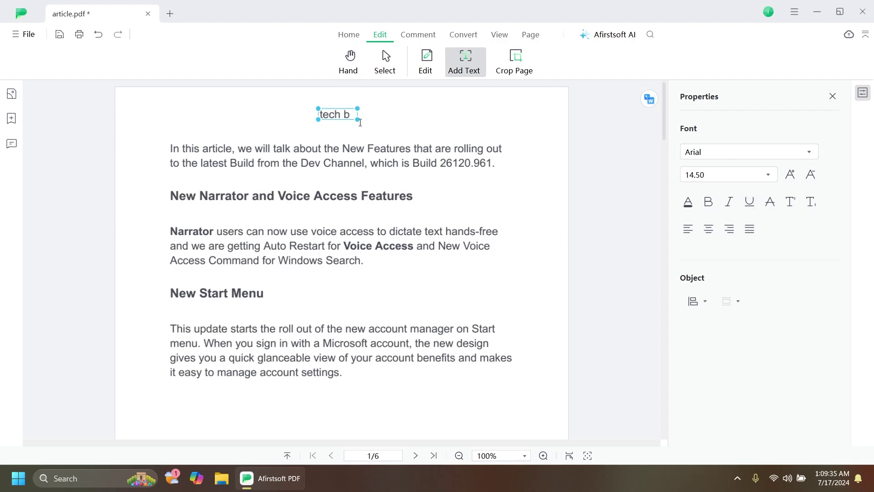
pyautogui.write('ased')
pyautogui.click(408, 111)
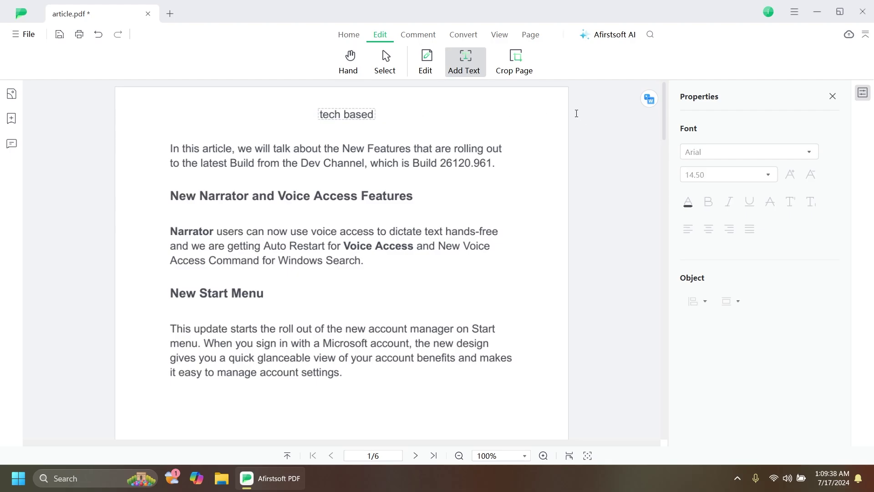
pyautogui.click(516, 62)
# Step: Drag the right crop edge inward, check Crop Setting, and apply the crop to page 1
pyautogui.scroll(-2, 591, 264)
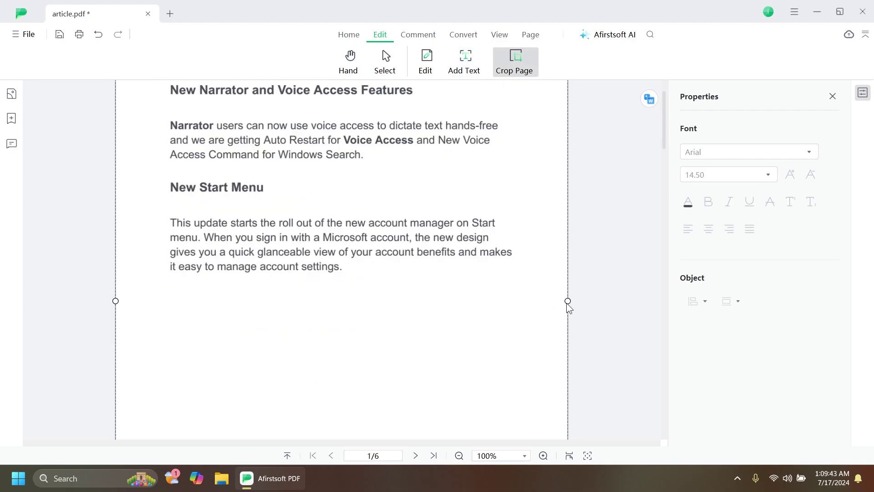
pyautogui.moveTo(568, 301); pyautogui.dragTo(544, 308)
pyautogui.scroll(2, 624, 316)
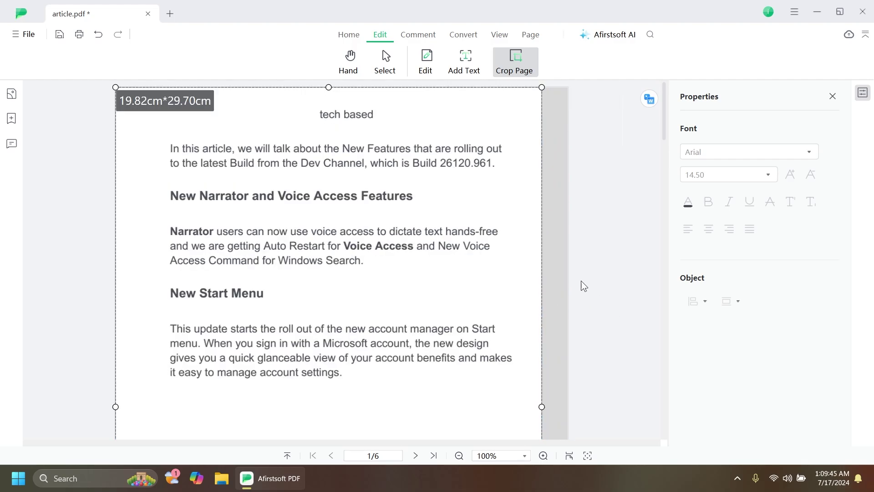
pyautogui.scroll(-1, 585, 286)
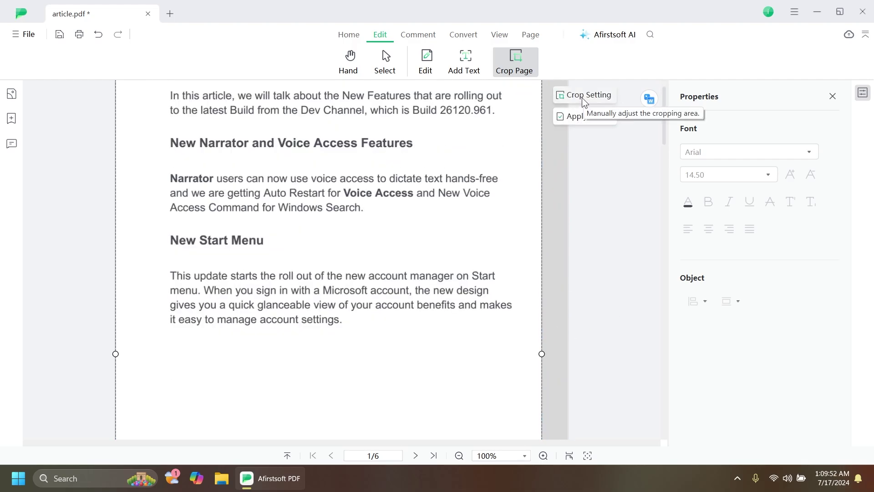
pyautogui.click(584, 101)
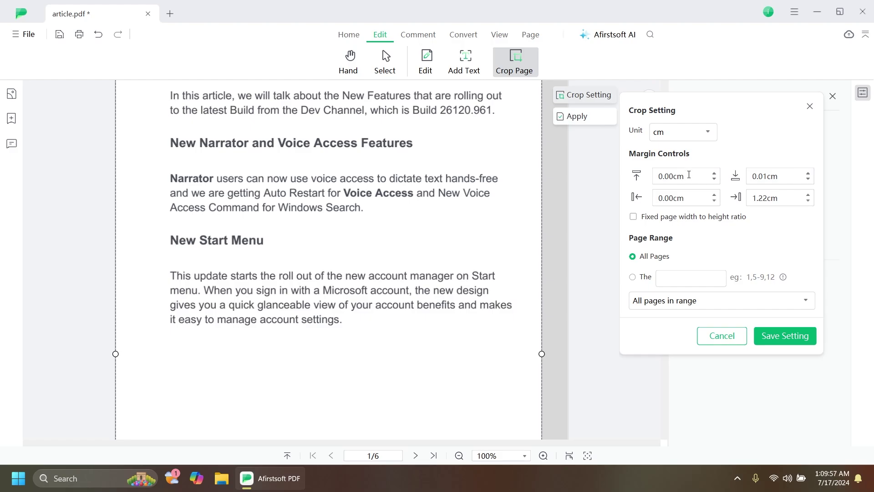
pyautogui.press('Escape')
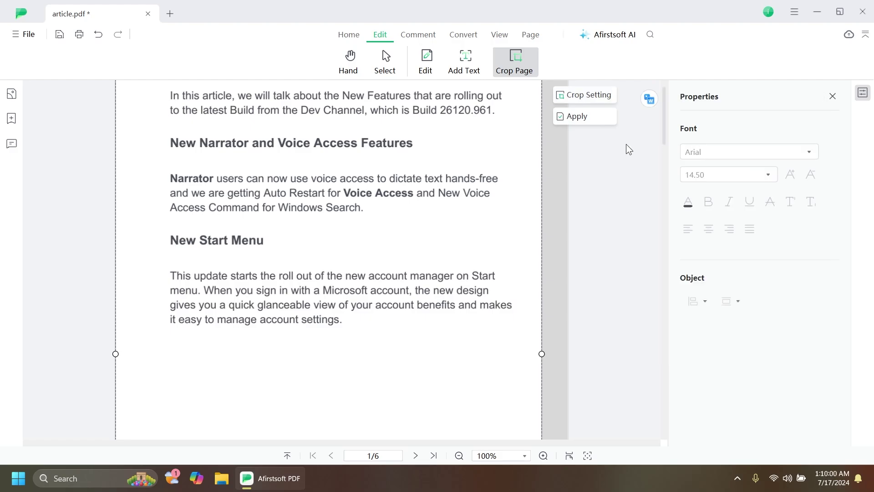
pyautogui.click(574, 117)
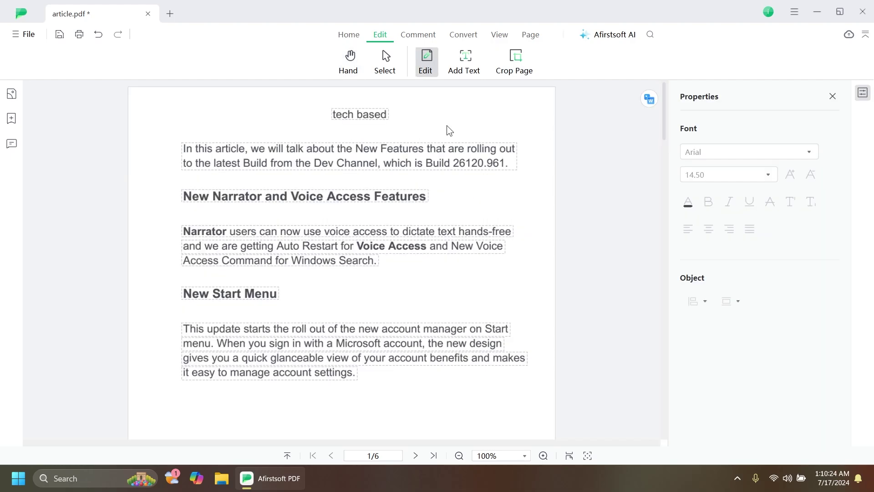
# Step: Open Create PDF from the Convert tab, then cancel its file-open window
pyautogui.click(464, 34)
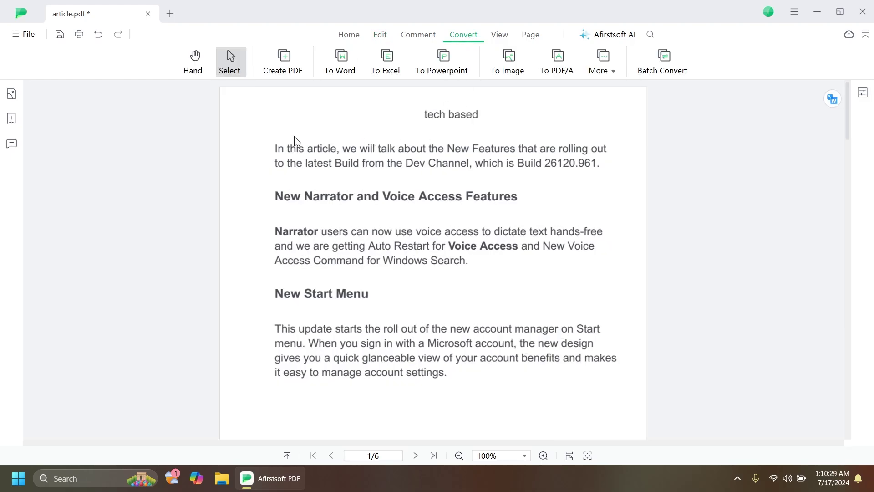
pyautogui.click(284, 61)
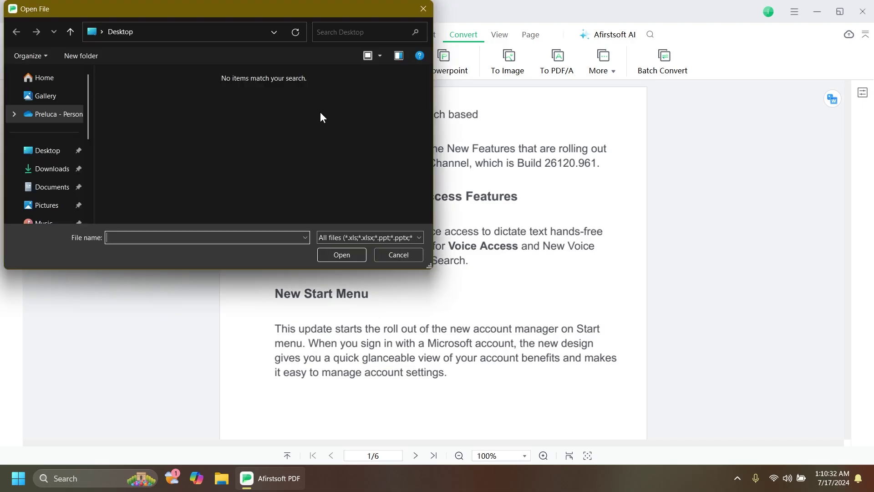
pyautogui.moveTo(227, 9); pyautogui.dragTo(251, 46)
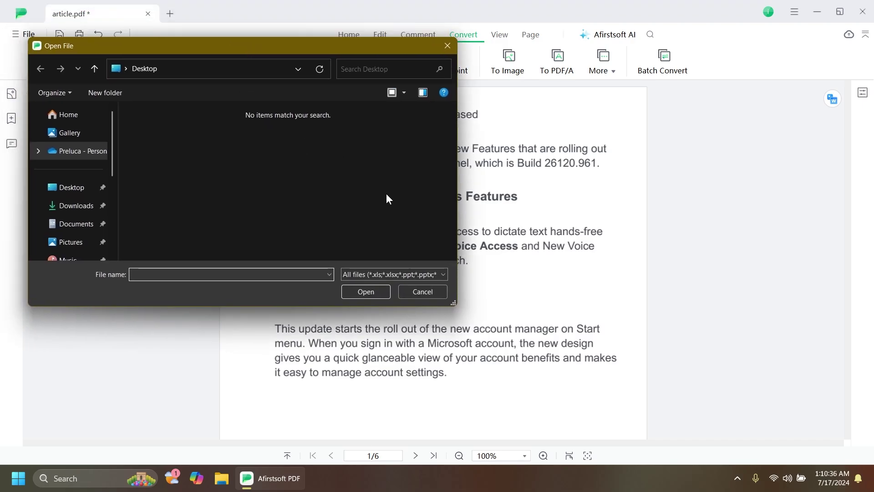
pyautogui.click(448, 45)
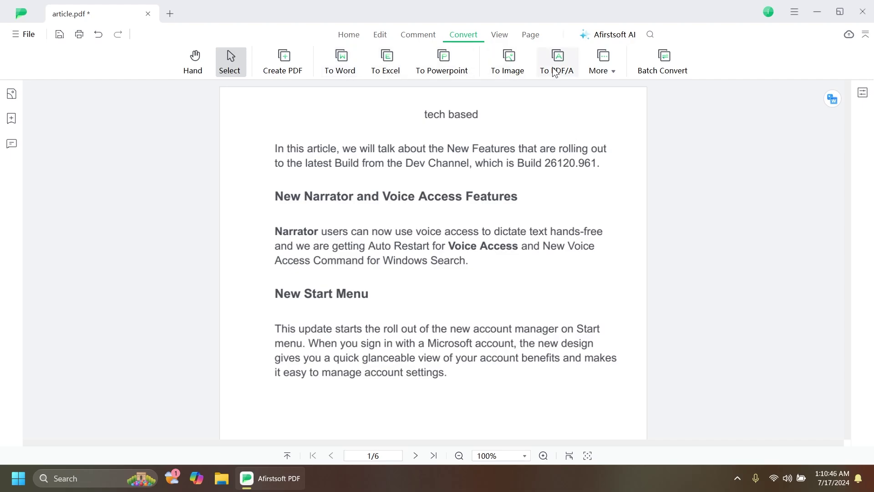
# Step: Check the extra conversion formats, then launch Batch Convert for article.pdf
pyautogui.click(603, 76)
pyautogui.click(728, 139)
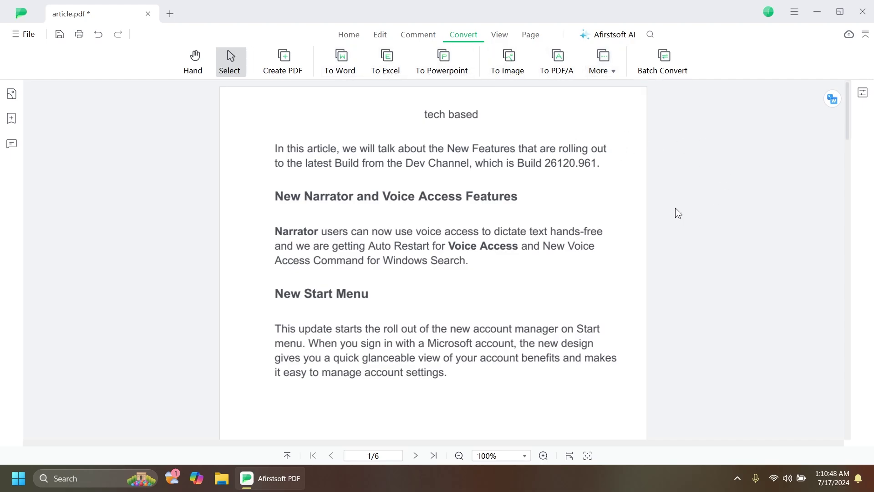
pyautogui.click(665, 72)
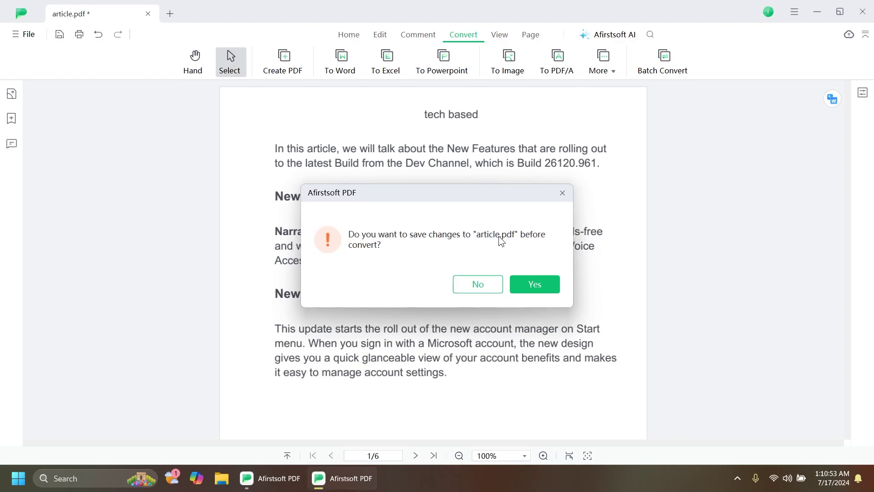
# Step: Save article.pdf when prompted, then open the Output Format list for pages 1–6
pyautogui.click(545, 285)
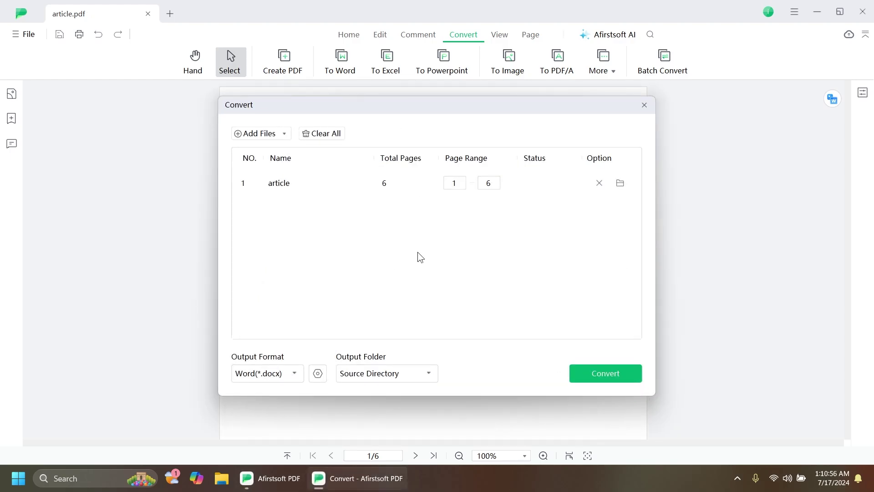
pyautogui.moveTo(372, 104); pyautogui.dragTo(401, 101)
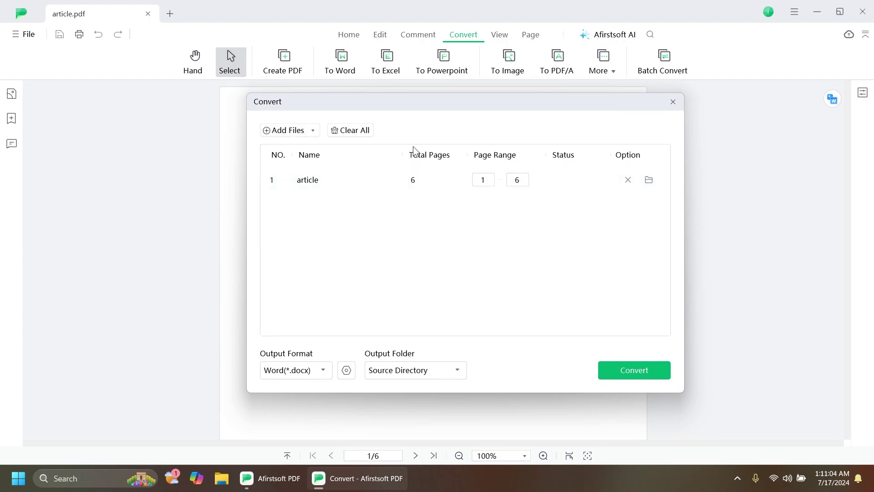
pyautogui.click(314, 370)
pyautogui.scroll(-1, 298, 314)
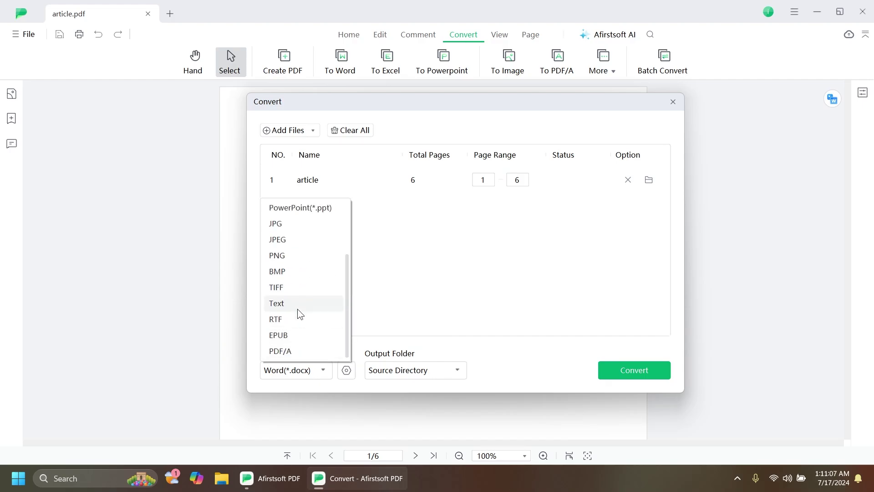
# Step: Export the pages as JPEG and view the resulting article_page1 image
pyautogui.click(295, 239)
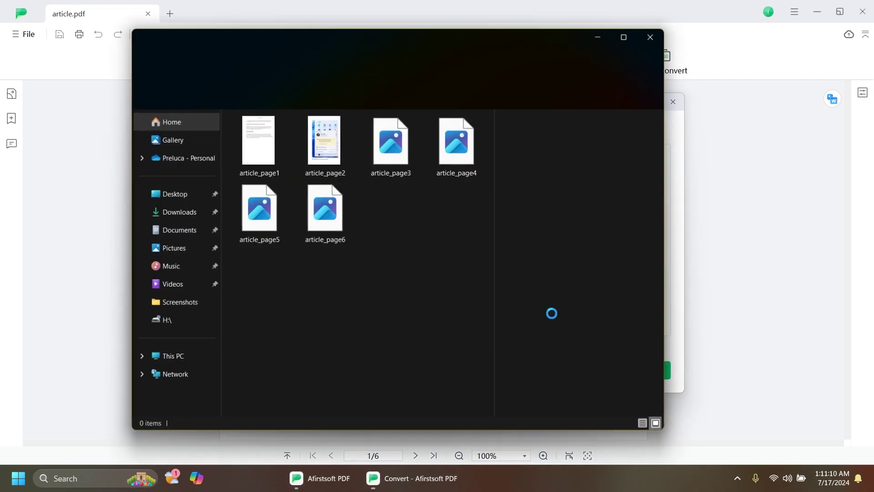
pyautogui.moveTo(267, 279); pyautogui.dragTo(416, 269)
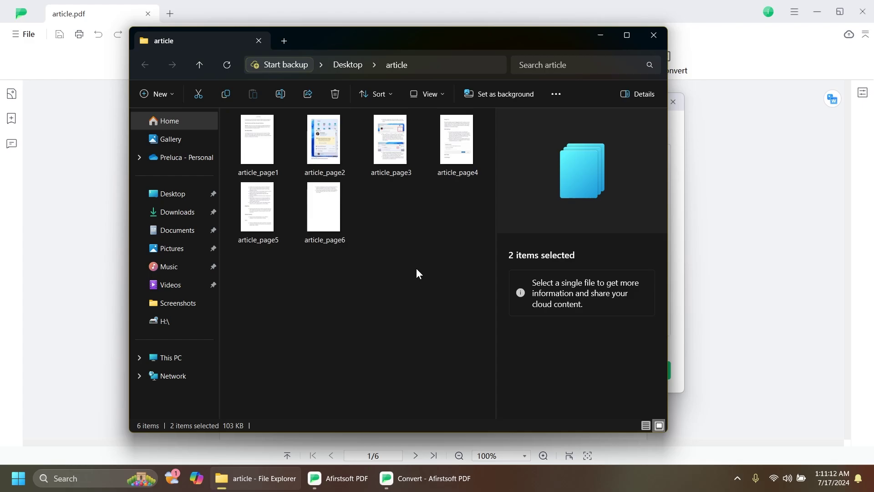
pyautogui.doubleClick(257, 155)
pyautogui.scroll(3, 353, 205)
pyautogui.moveTo(349, 183); pyautogui.dragTo(336, 288)
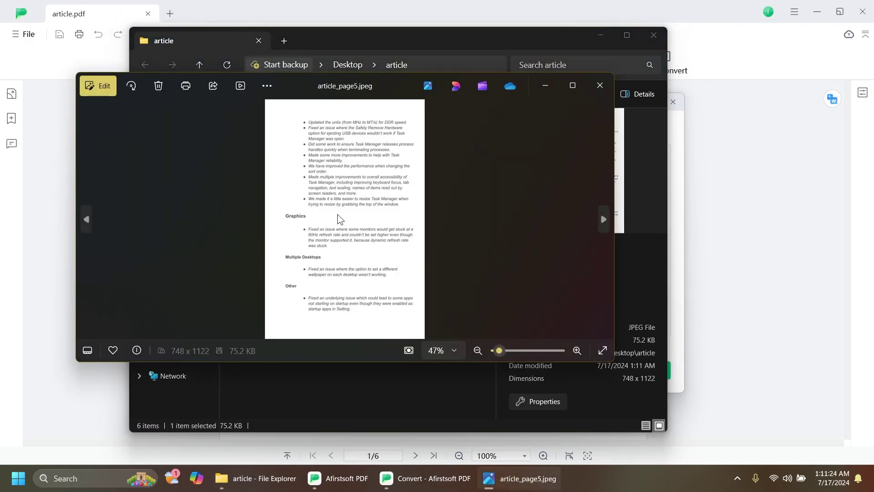
pyautogui.scroll(2, 338, 214)
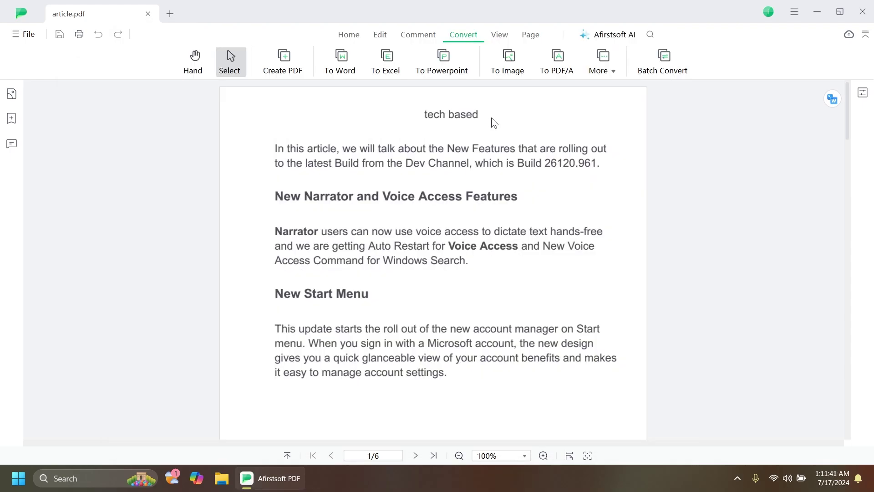
# Step: In the page thumbnails, move page 2 after page 3 and page 4 before page 3
pyautogui.click(531, 38)
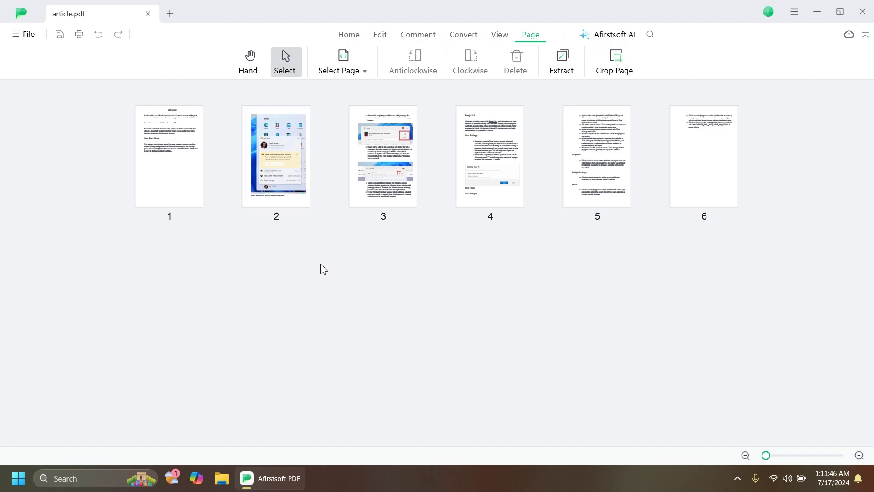
pyautogui.moveTo(272, 168)
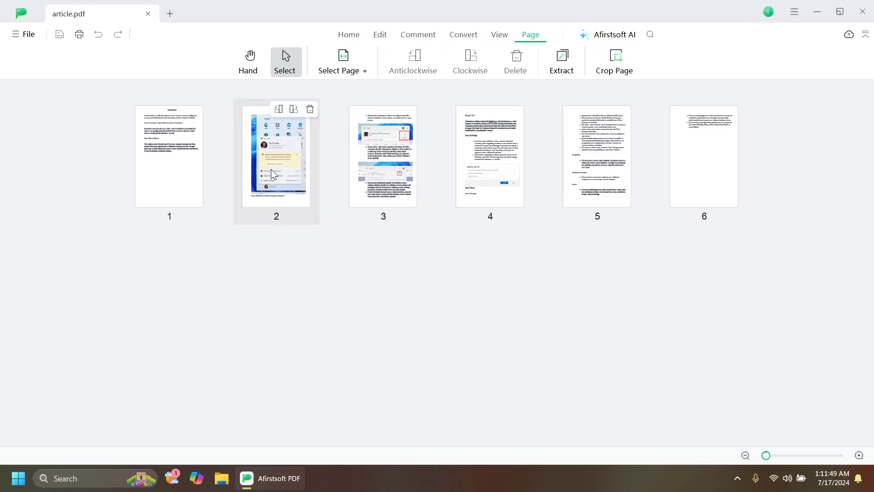
pyautogui.moveTo(292, 206); pyautogui.dragTo(400, 196)
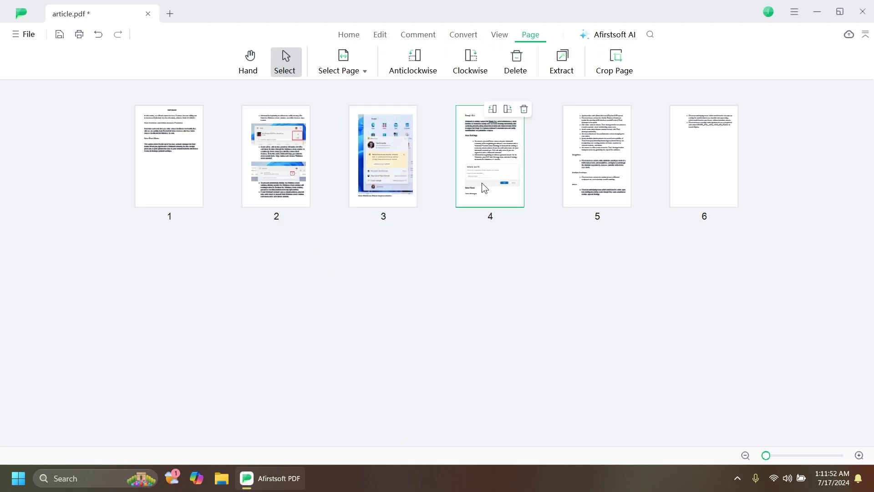
pyautogui.moveTo(483, 186); pyautogui.dragTo(347, 204)
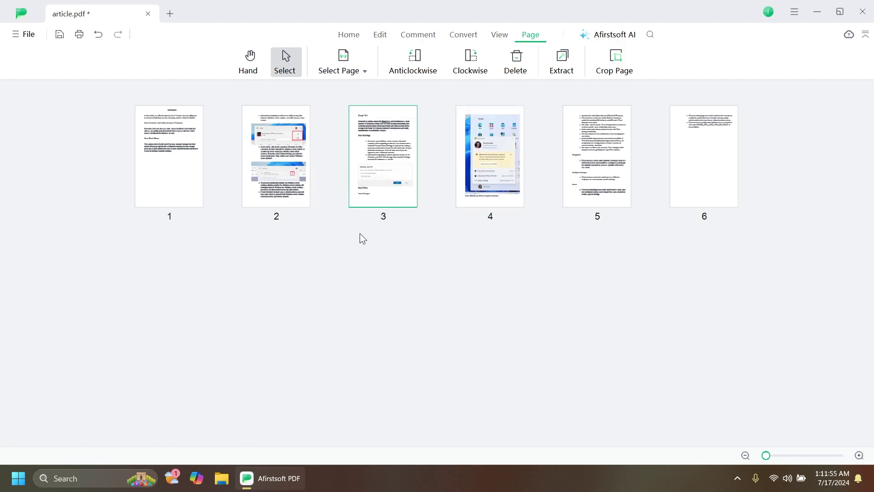
# Step: Rotate page 3 anticlockwise until it is upright again, then briefly open the crop tool
pyautogui.moveTo(375, 146)
pyautogui.click(414, 58)
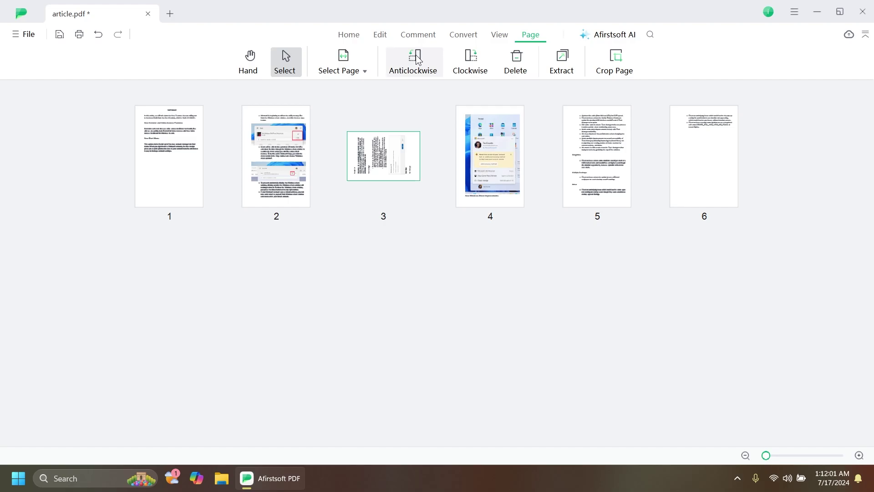
pyautogui.click(415, 60)
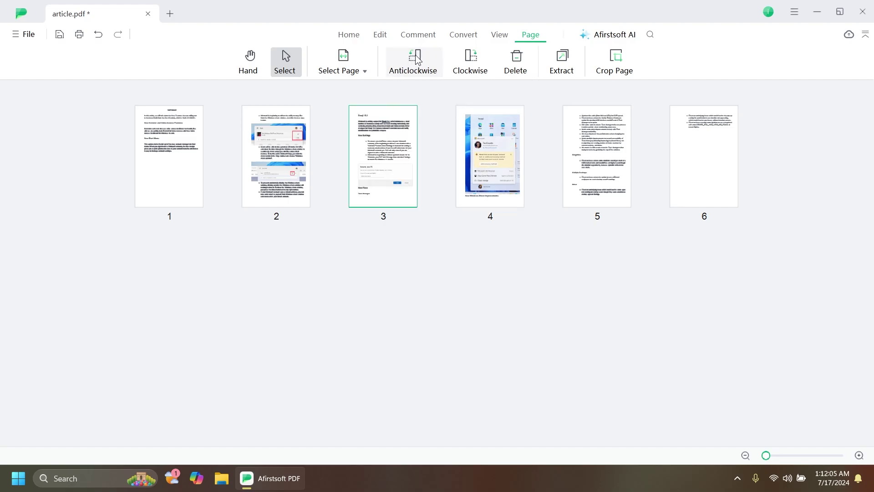
pyautogui.click(409, 59)
pyautogui.click(408, 59)
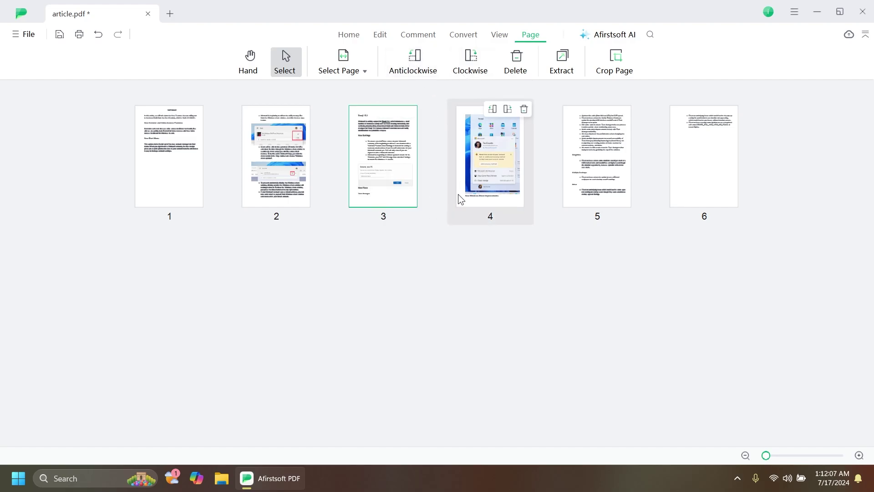
pyautogui.click(614, 68)
pyautogui.scroll(-5, 550, 275)
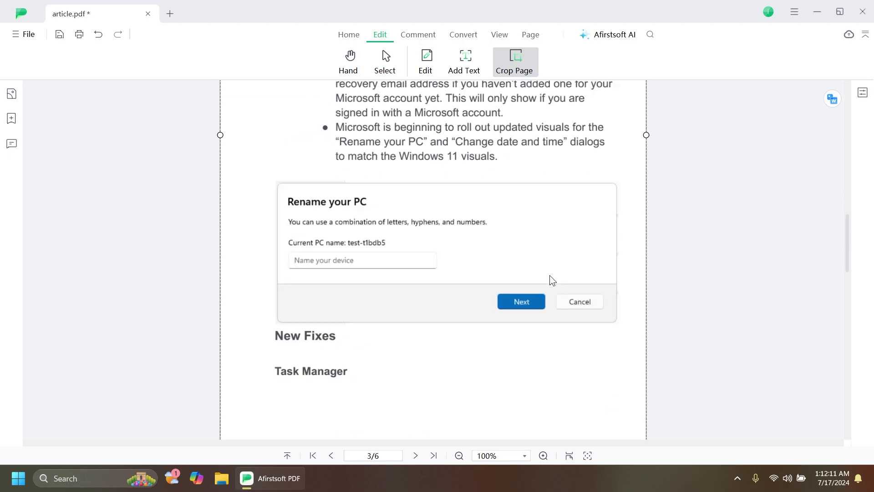
pyautogui.scroll(11, 488, 237)
pyautogui.scroll(5, 475, 212)
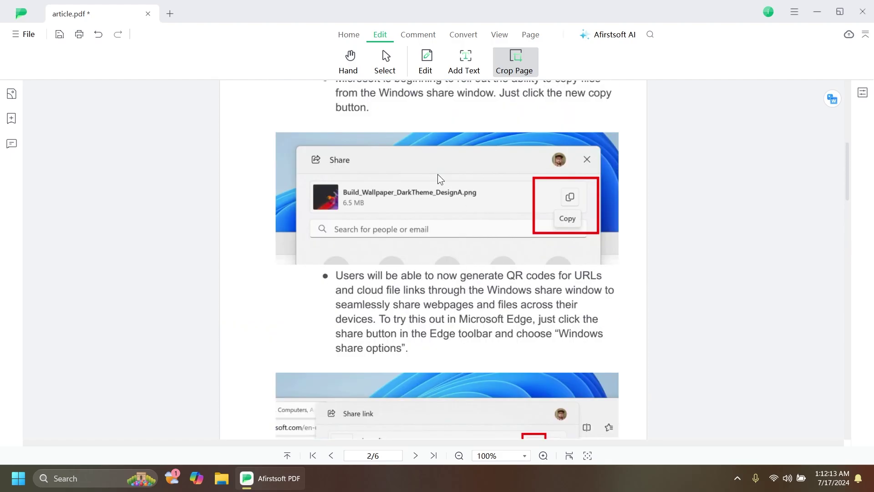
# Step: Return to the thumbnails, deselect page 3, and save the reordered article.pdf with Ctrl+S
pyautogui.click(531, 35)
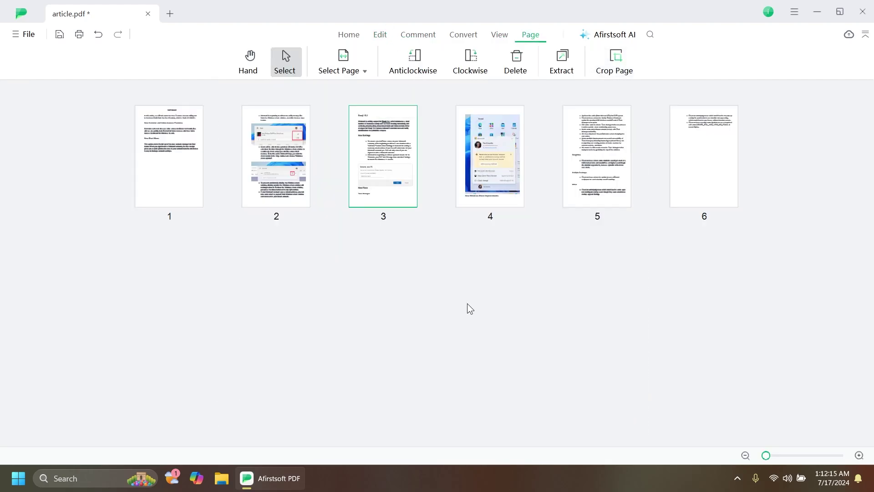
pyautogui.click(469, 283)
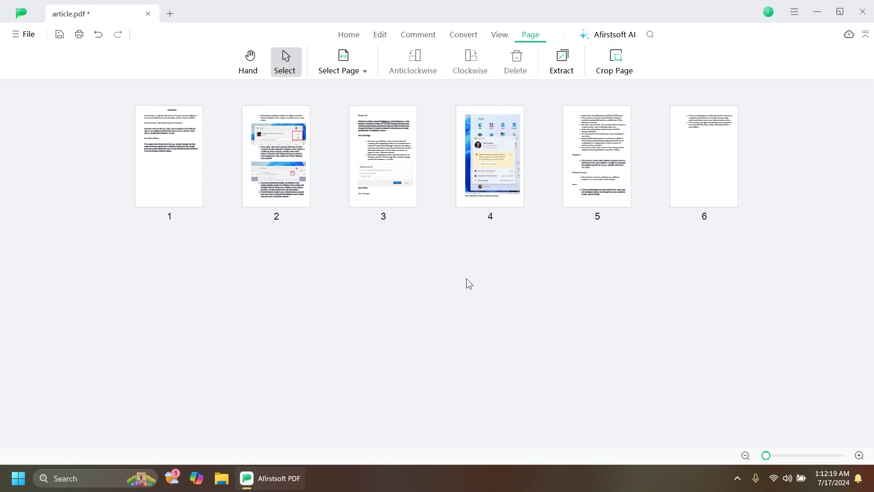
pyautogui.hotkey('ctrl', 's')
pyautogui.click(348, 74)
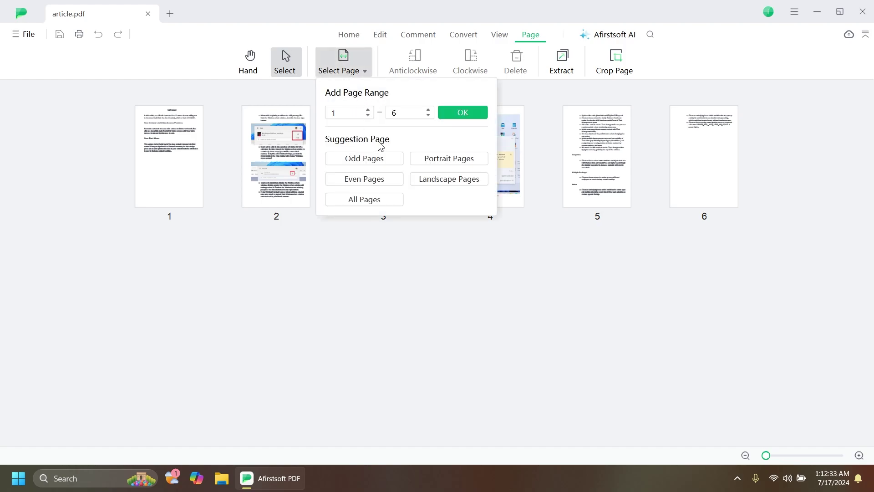
pyautogui.click(449, 244)
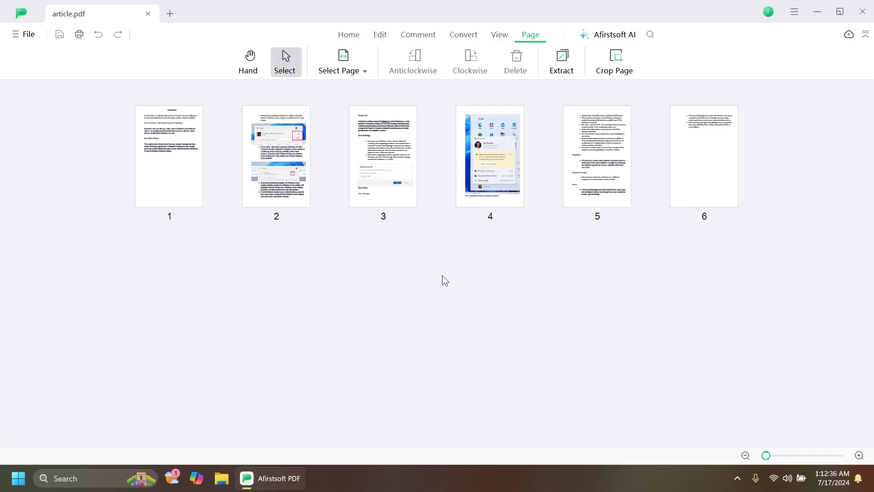
# Step: Download and install the OCR component, dismissing the completion notice
pyautogui.click(353, 39)
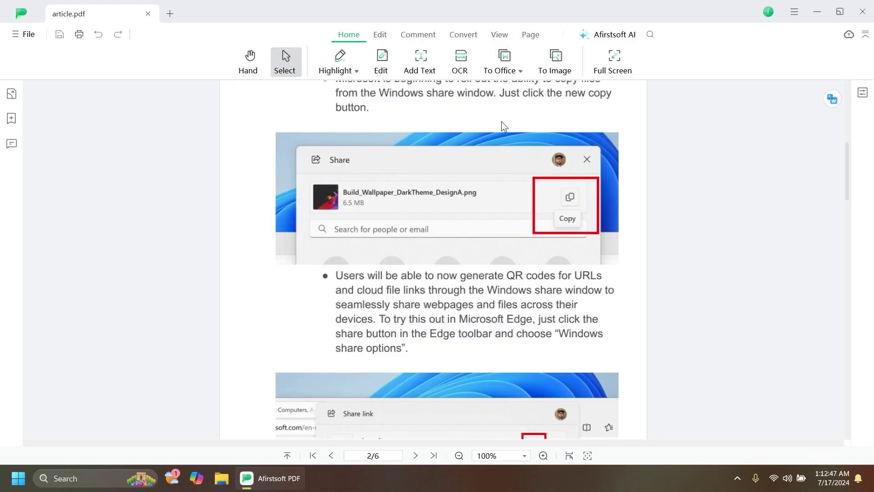
pyautogui.click(465, 63)
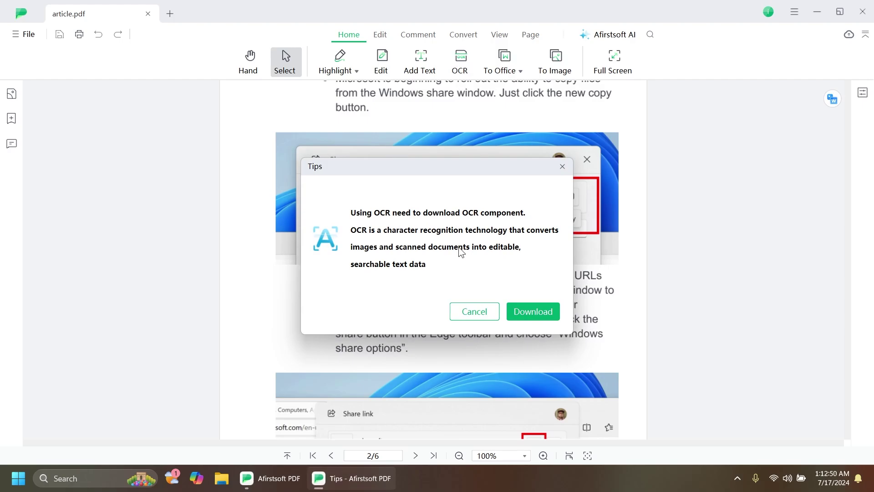
pyautogui.click(532, 311)
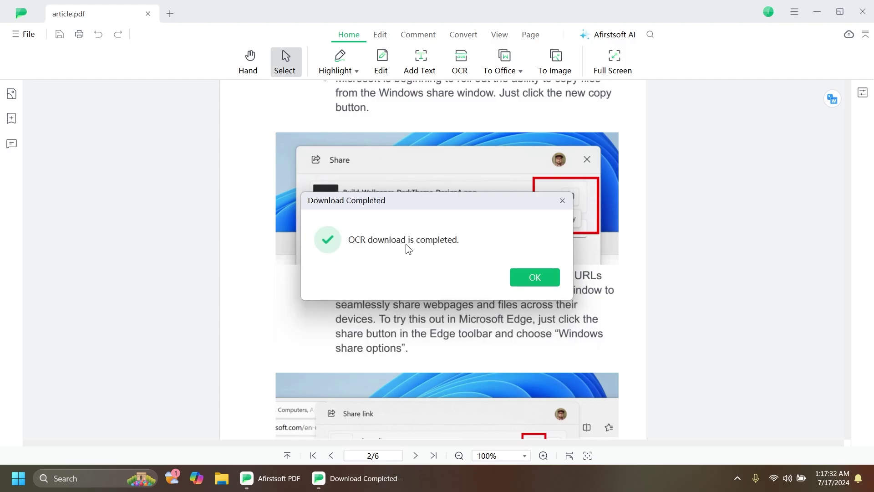
pyautogui.click(525, 280)
# Step: Keep English as the recognition language and perform OCR on page 2
pyautogui.click(463, 63)
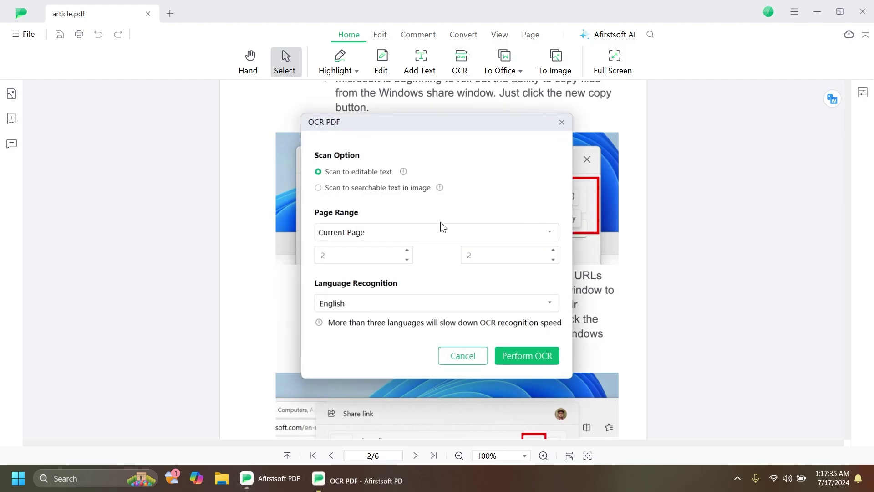
pyautogui.moveTo(401, 128); pyautogui.dragTo(678, 116)
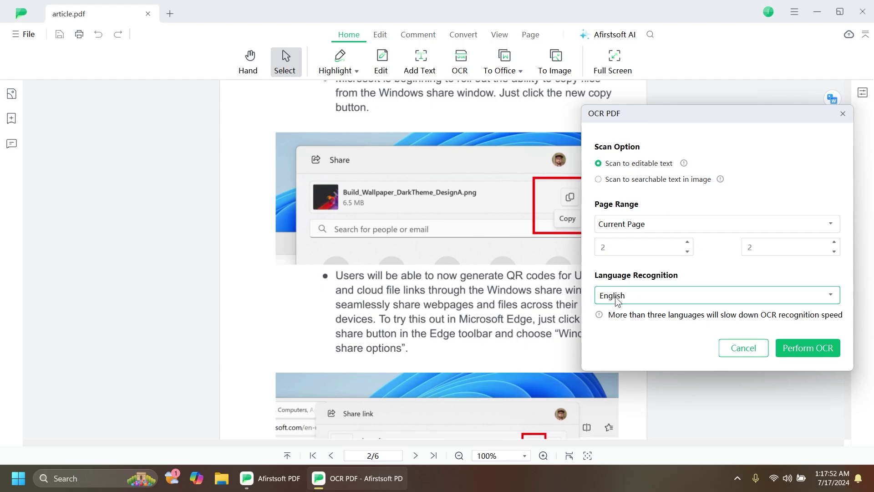
pyautogui.click(645, 292)
pyautogui.scroll(-3, 687, 403)
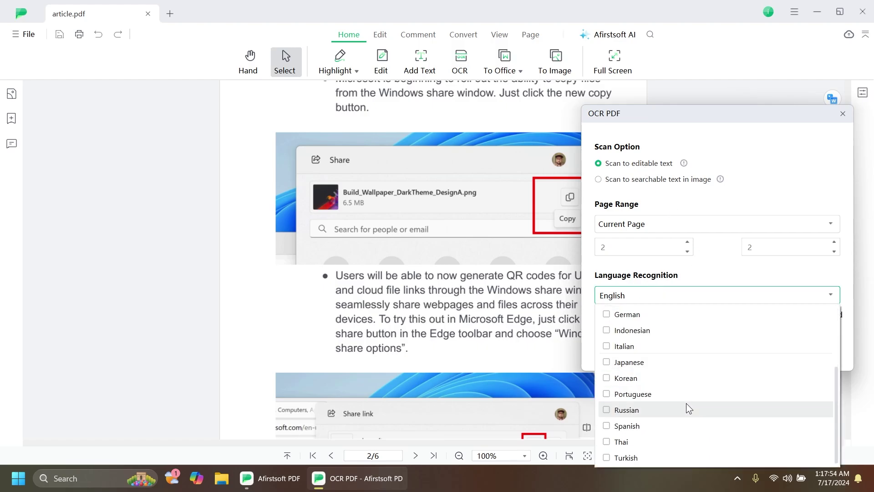
pyautogui.scroll(3, 658, 407)
pyautogui.click(719, 268)
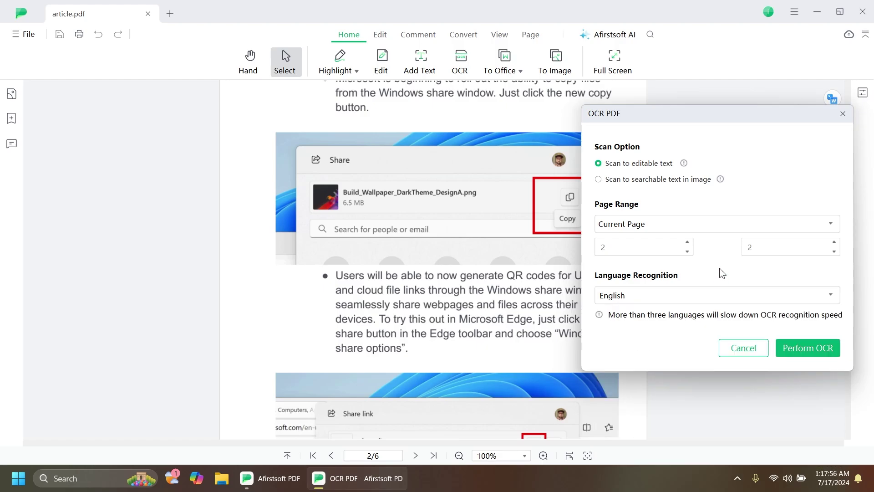
pyautogui.click(661, 295)
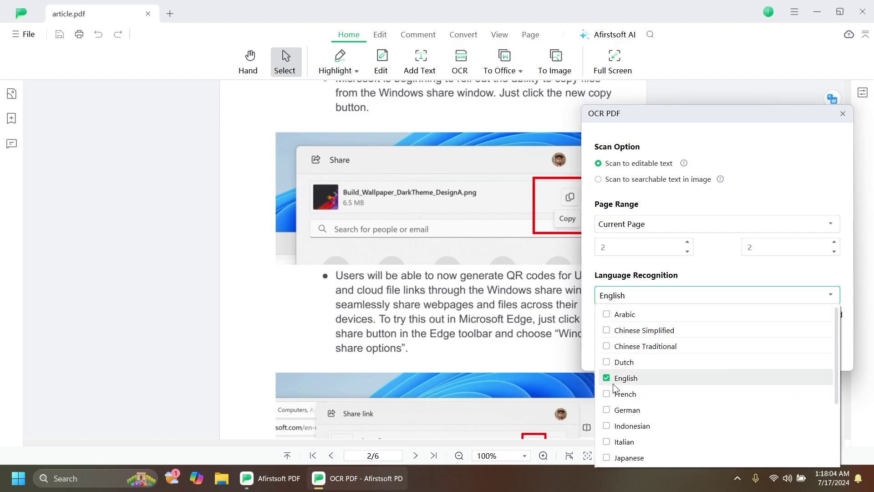
pyautogui.scroll(-3, 613, 384)
pyautogui.click(708, 273)
pyautogui.click(793, 349)
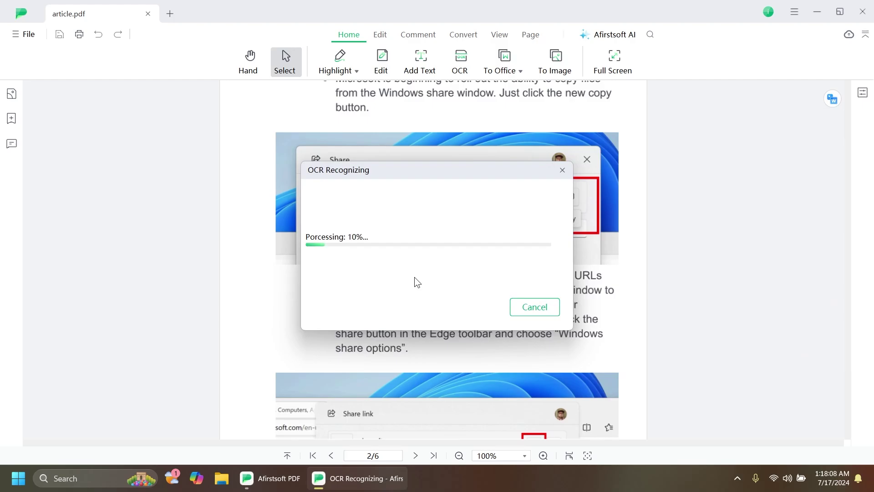
# Step: Try selecting the first bullet paragraph in article_OCR.pdf, then toggle edit mode on and off
pyautogui.moveTo(381, 119); pyautogui.dragTo(398, 136)
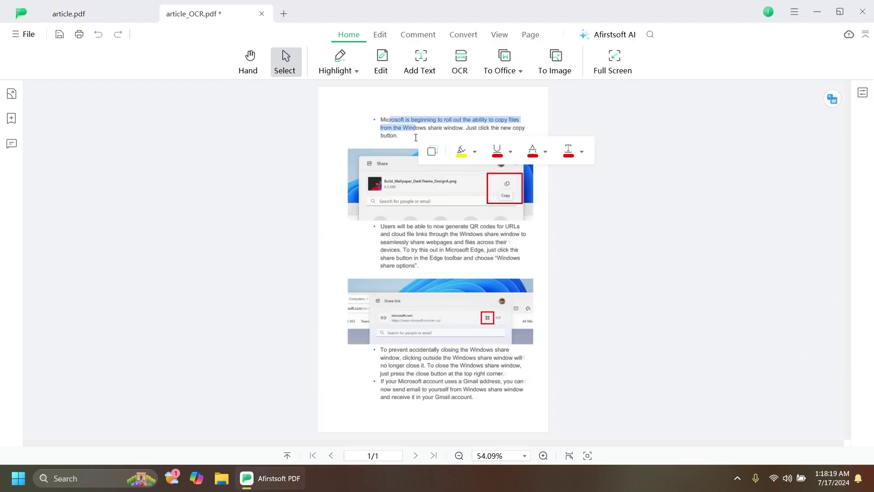
pyautogui.click(396, 124)
pyautogui.tripleClick(396, 125)
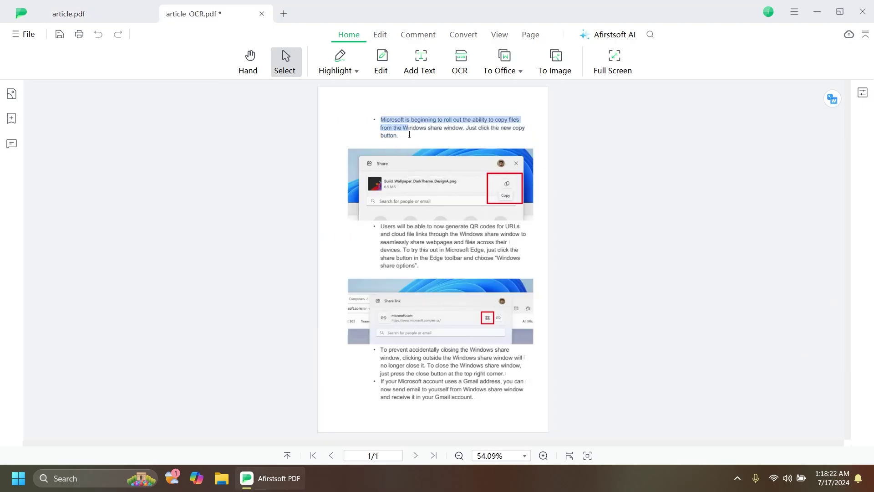
pyautogui.click(399, 131)
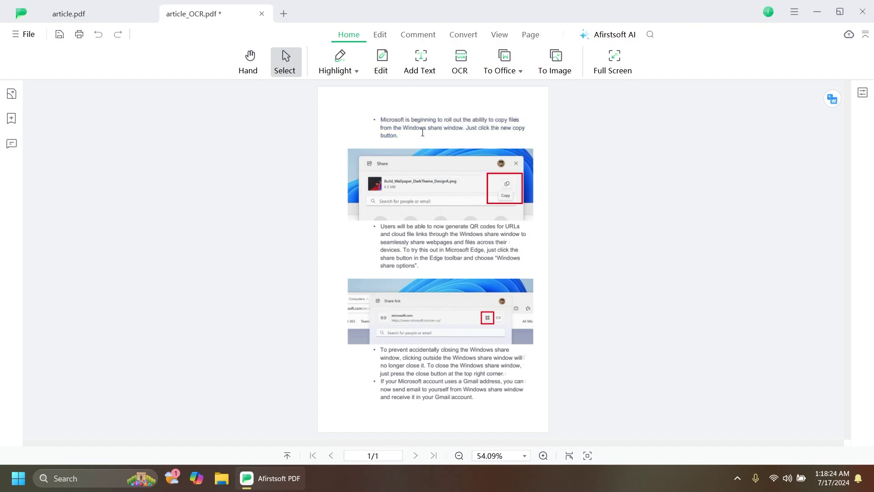
pyautogui.click(380, 34)
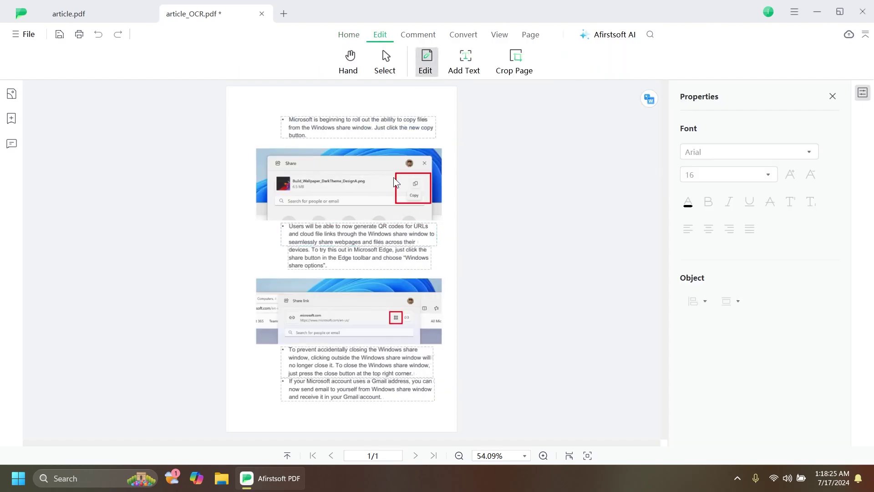
pyautogui.click(348, 40)
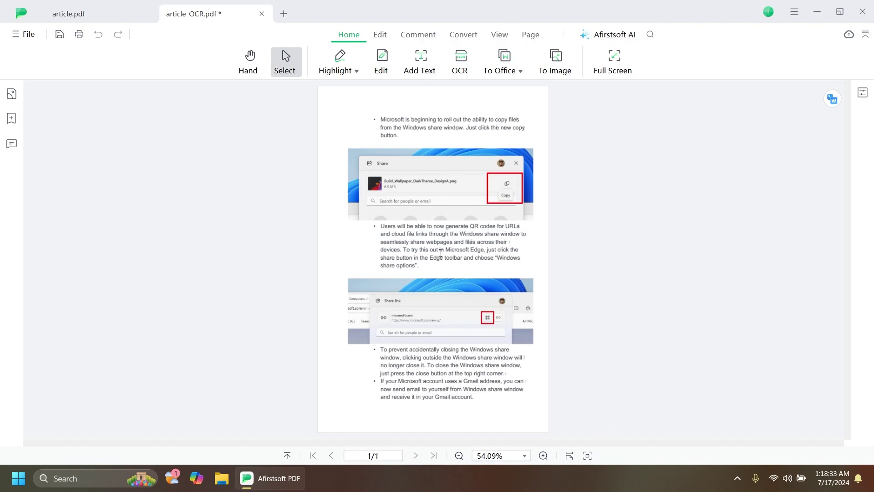
# Step: Highlight the QR-code paragraph in yellow and confirm the yellow colour
pyautogui.tripleClick(406, 258)
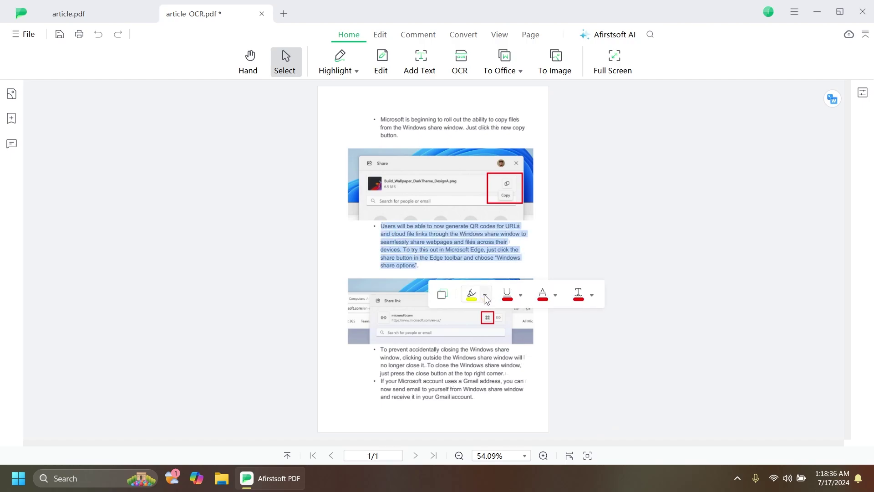
pyautogui.click(486, 296)
pyautogui.click(491, 234)
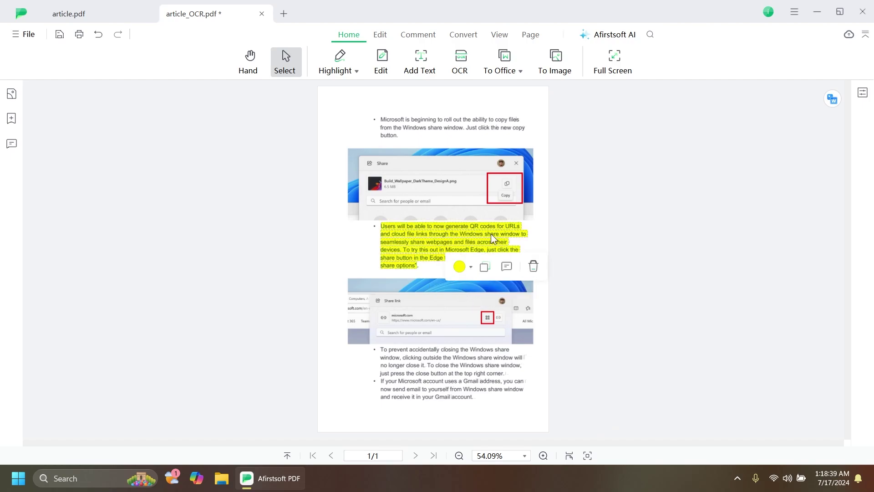
pyautogui.click(470, 267)
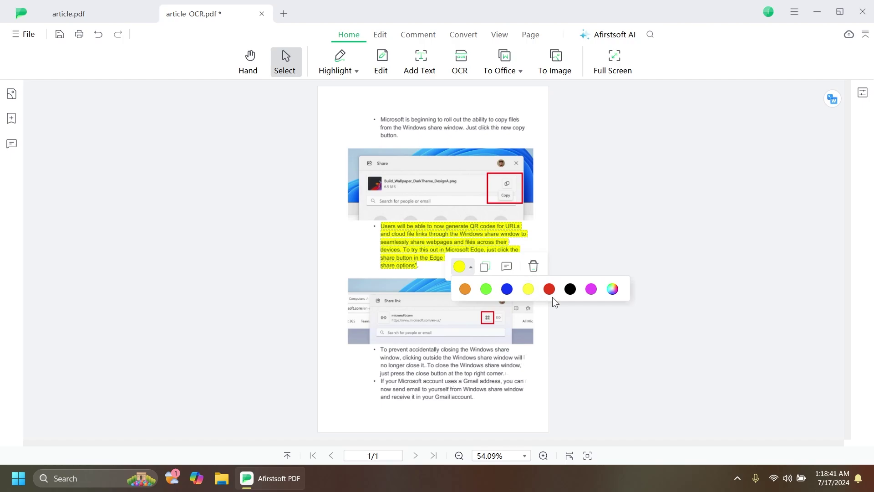
pyautogui.click(485, 268)
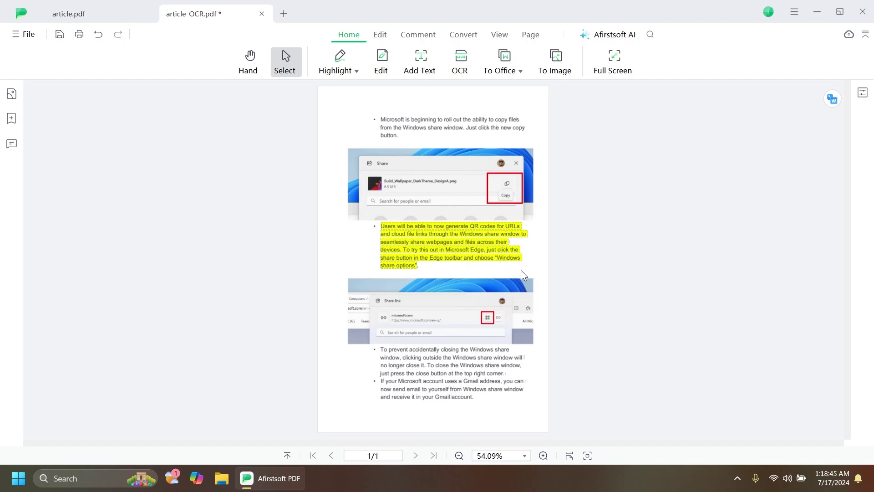
pyautogui.click(355, 250)
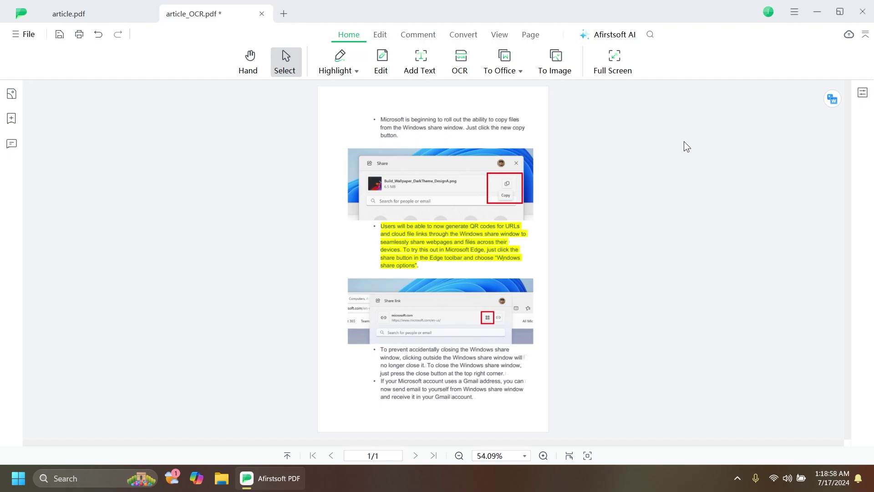
# Step: Summarize article_OCR.pdf in the Afirstsoft AI panel after agreeing to the AI service terms
pyautogui.click(618, 40)
pyautogui.click(750, 426)
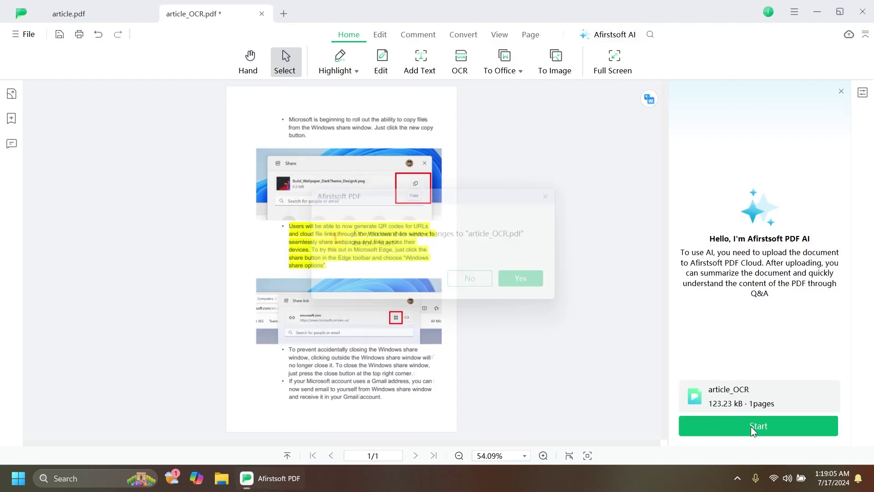
pyautogui.click(333, 312)
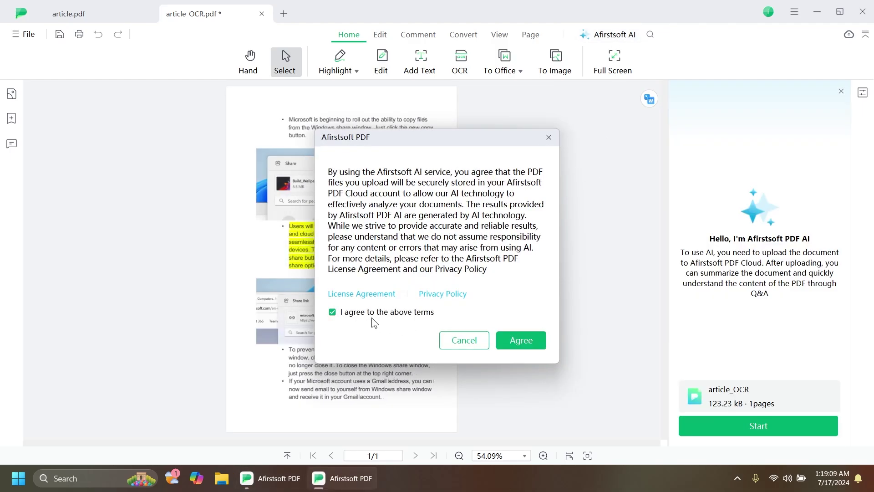
pyautogui.click(528, 344)
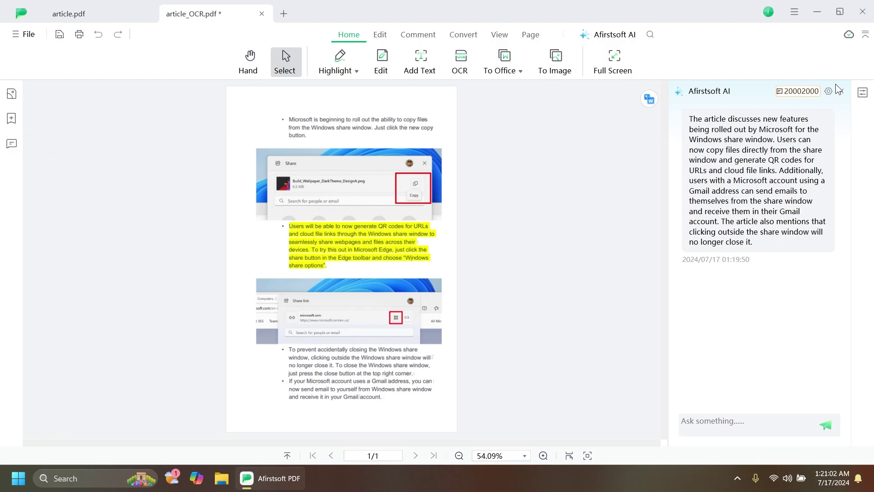
# Step: Swap the AI summary for the Properties panel, then pass through the Comment tab back to Home
pyautogui.click(868, 95)
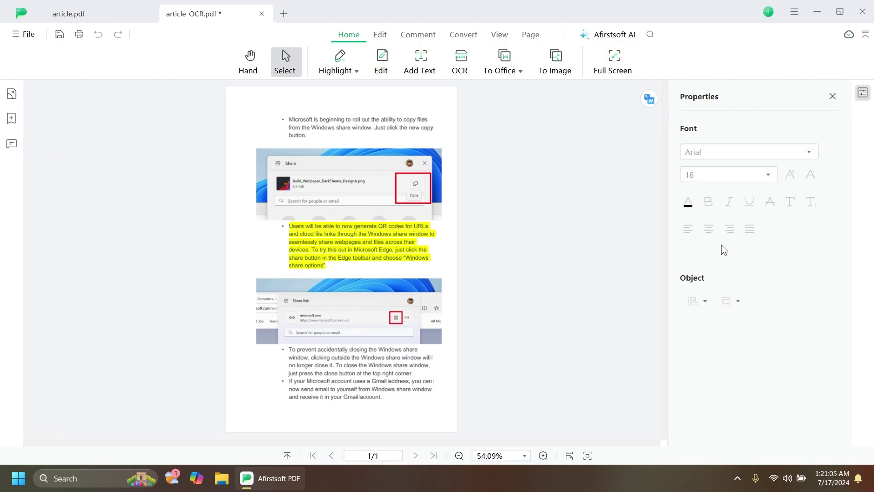
pyautogui.click(402, 33)
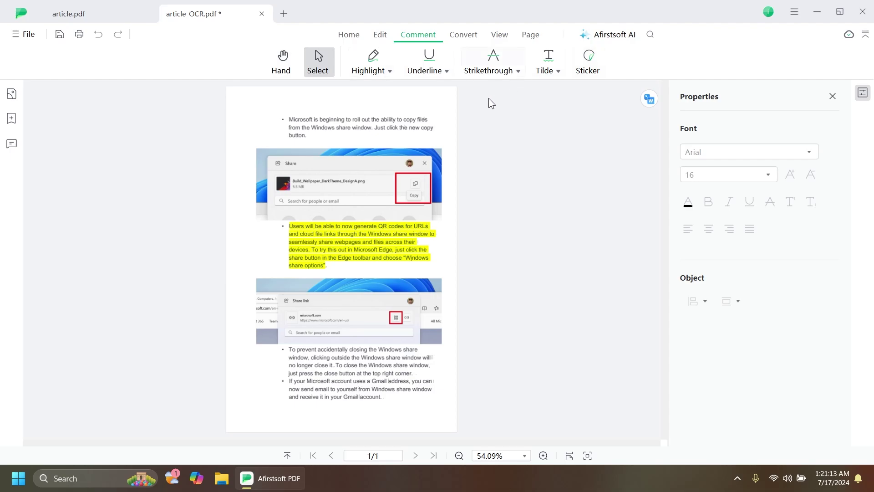
pyautogui.click(349, 34)
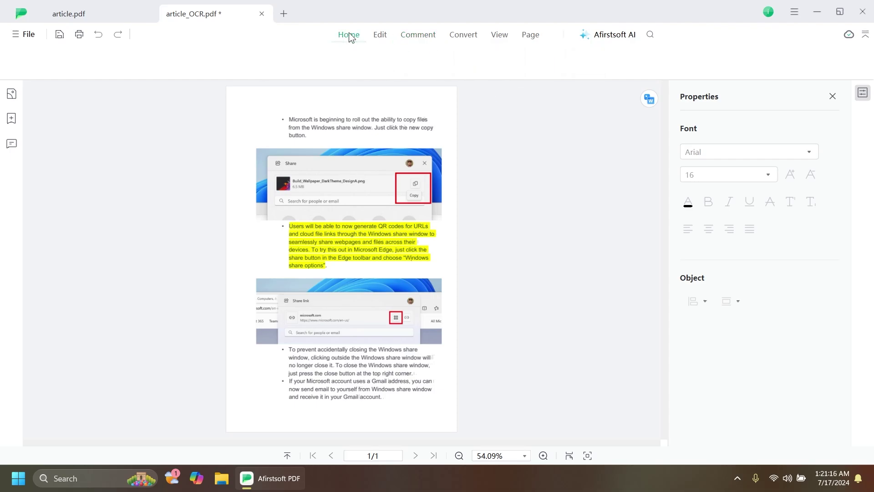